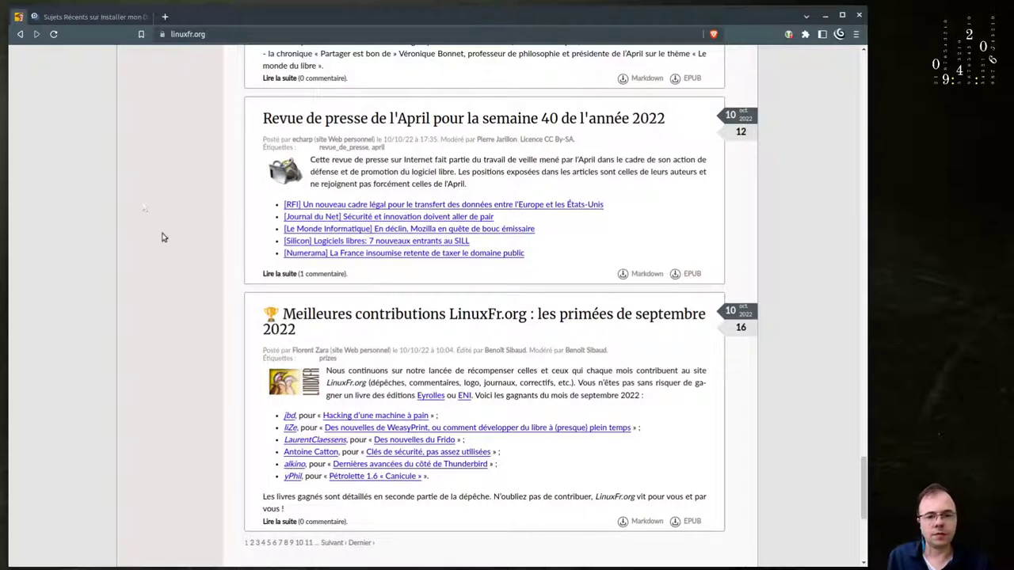
# Step: Scroll up and down through the LinuxFr.org front page news listing, ending back near the top
pyautogui.scroll(-4, 158, 246)
pyautogui.scroll(1, 158, 246)
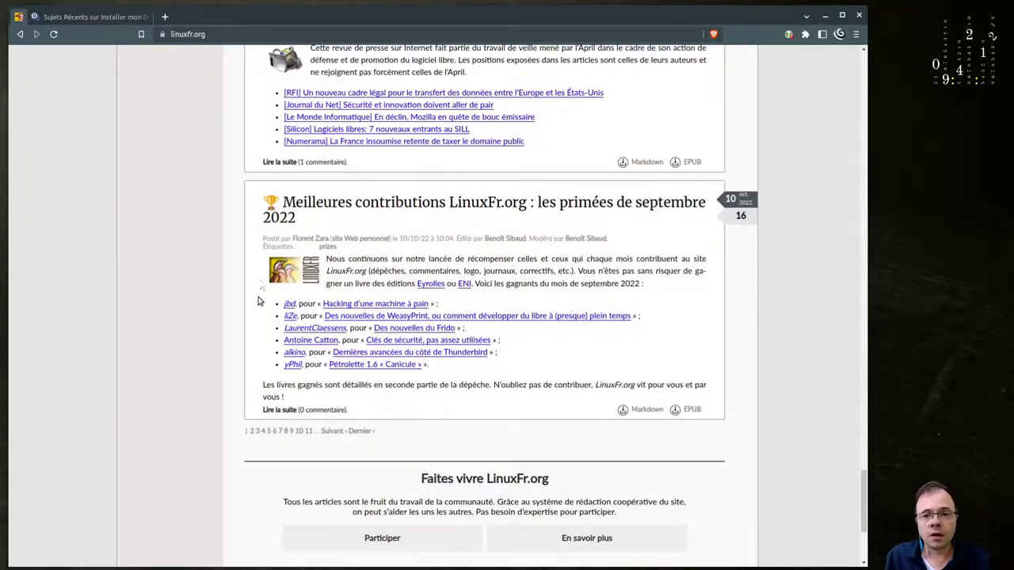
pyautogui.scroll(5, 261, 299)
pyautogui.scroll(3, 261, 299)
pyautogui.scroll(8, 261, 300)
pyautogui.scroll(1, 260, 299)
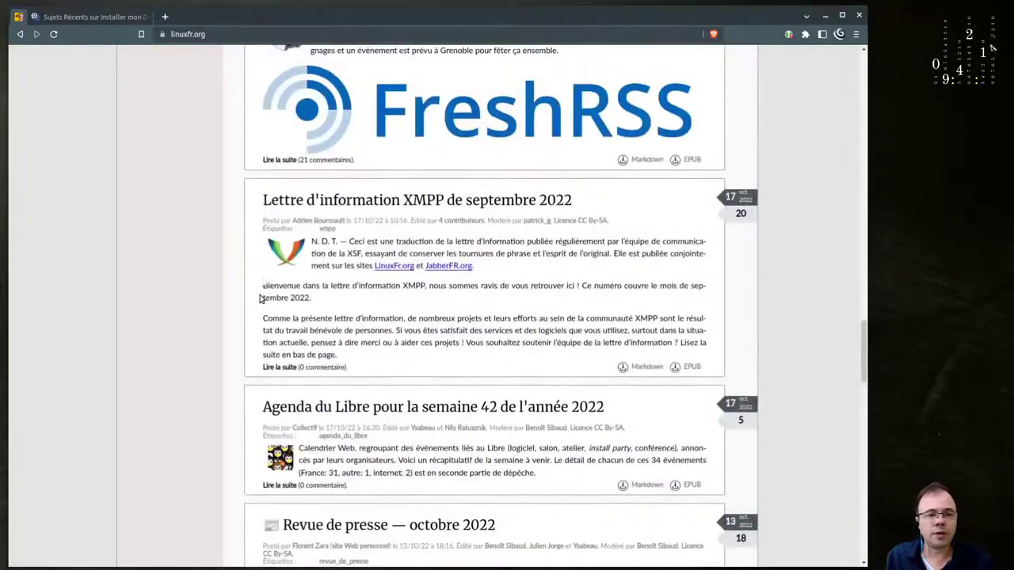
pyautogui.scroll(5, 264, 295)
pyautogui.scroll(5, 264, 296)
pyautogui.scroll(5, 264, 295)
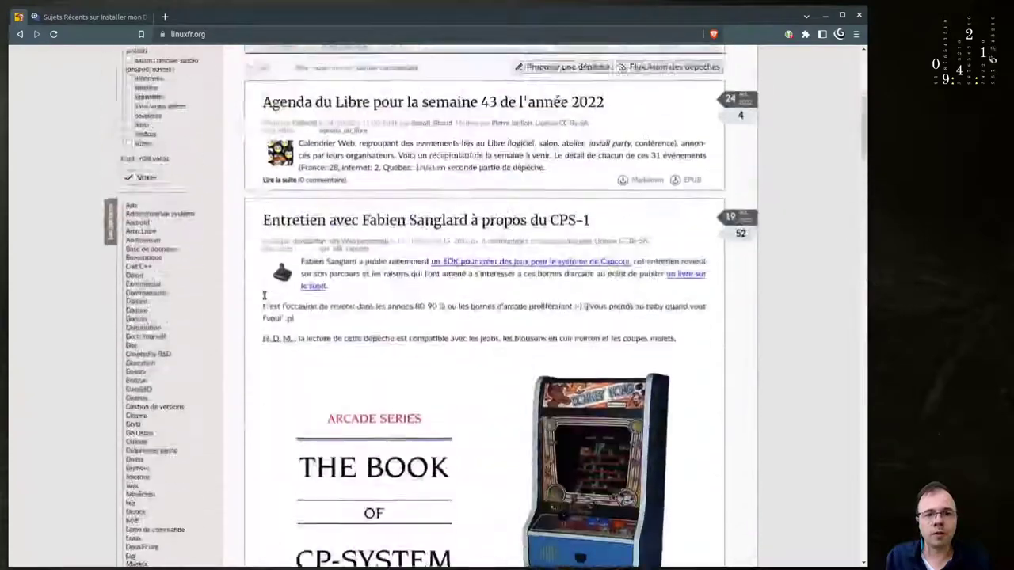
pyautogui.scroll(3, 264, 297)
pyautogui.scroll(1, 264, 296)
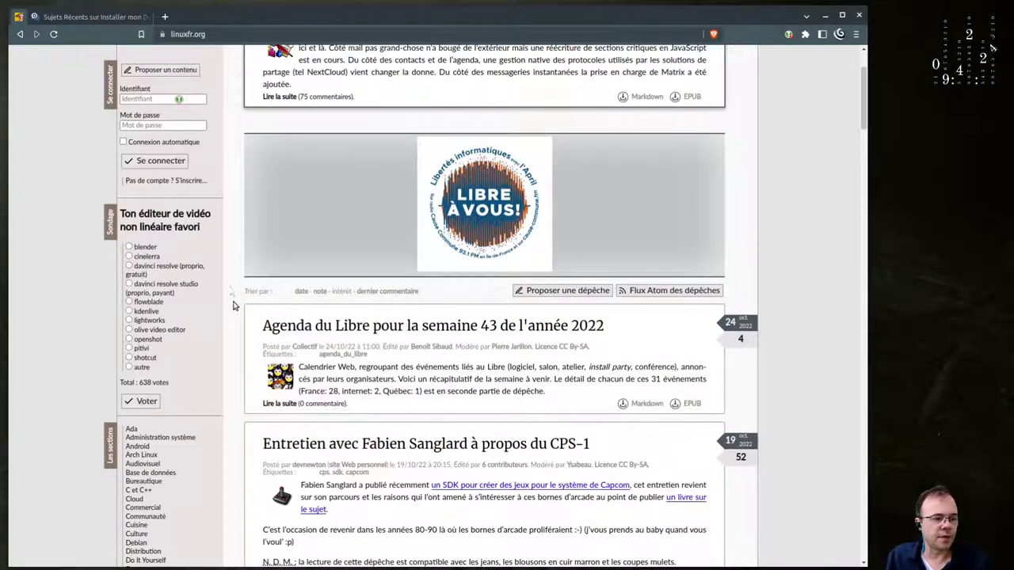
pyautogui.scroll(3, 233, 306)
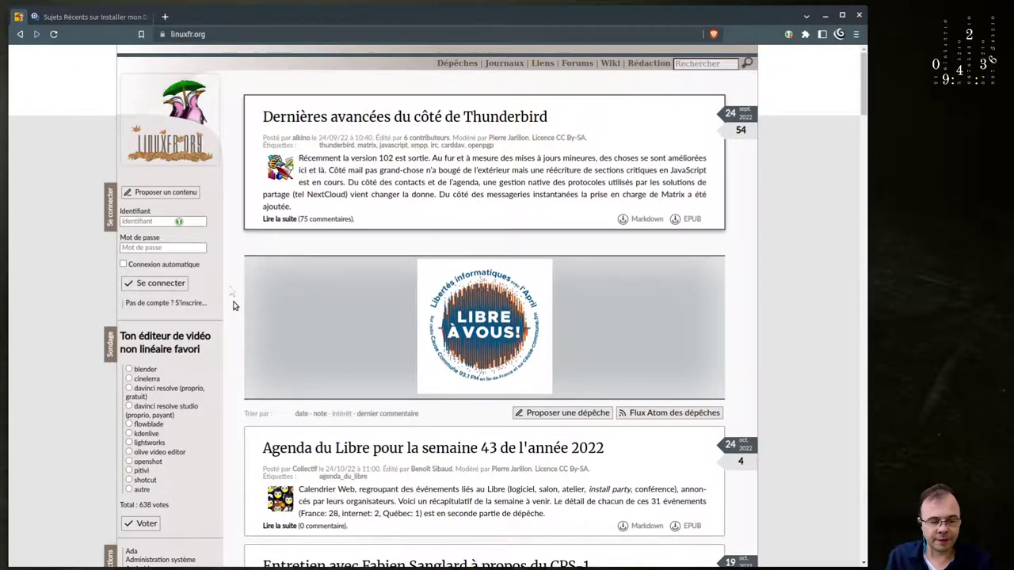
pyautogui.scroll(-3, 235, 306)
pyautogui.scroll(-3, 234, 305)
pyautogui.scroll(-5, 234, 305)
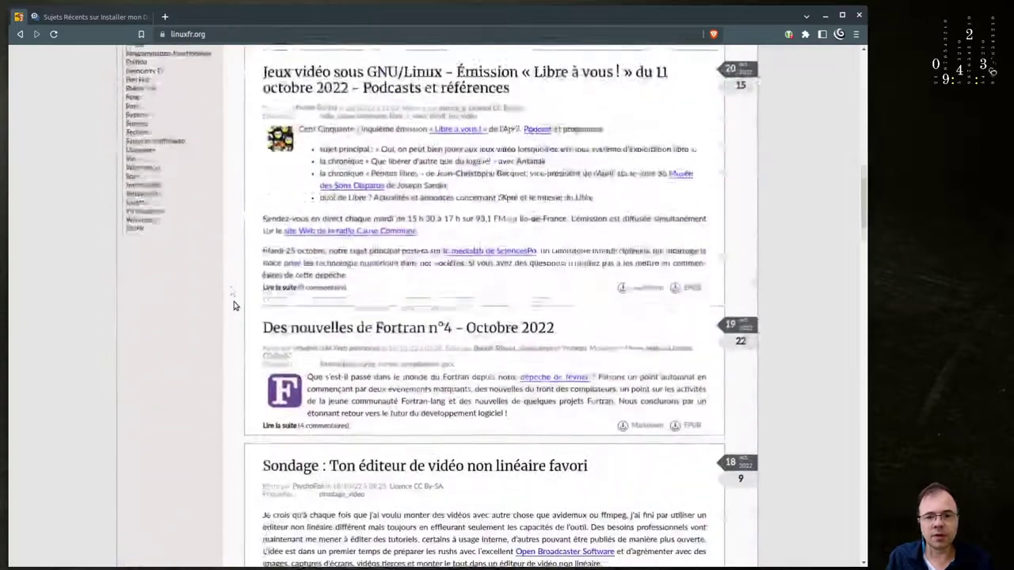
pyautogui.scroll(-5, 234, 305)
pyautogui.scroll(-3, 234, 306)
pyautogui.scroll(-3, 235, 306)
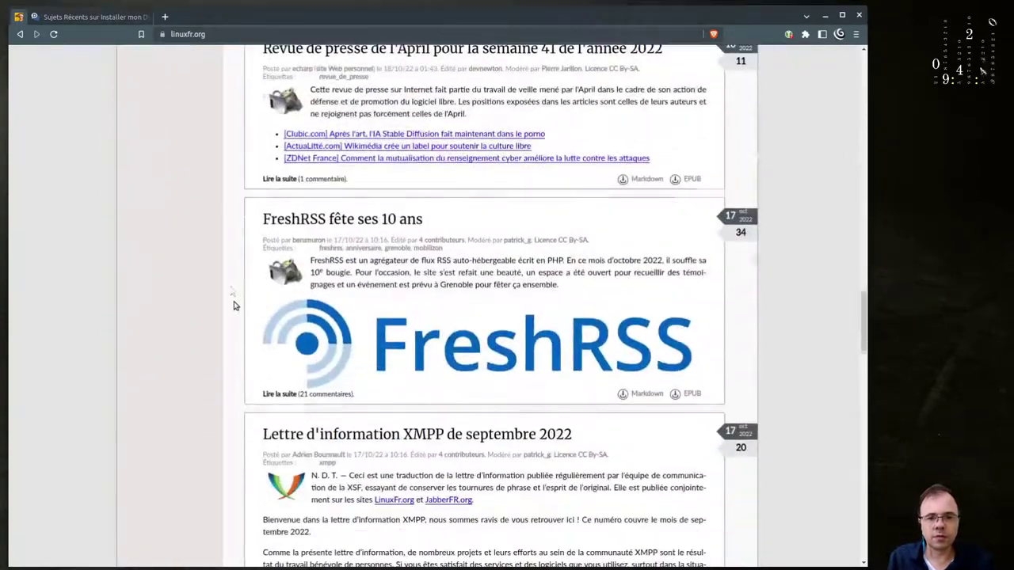
pyautogui.scroll(-1, 234, 305)
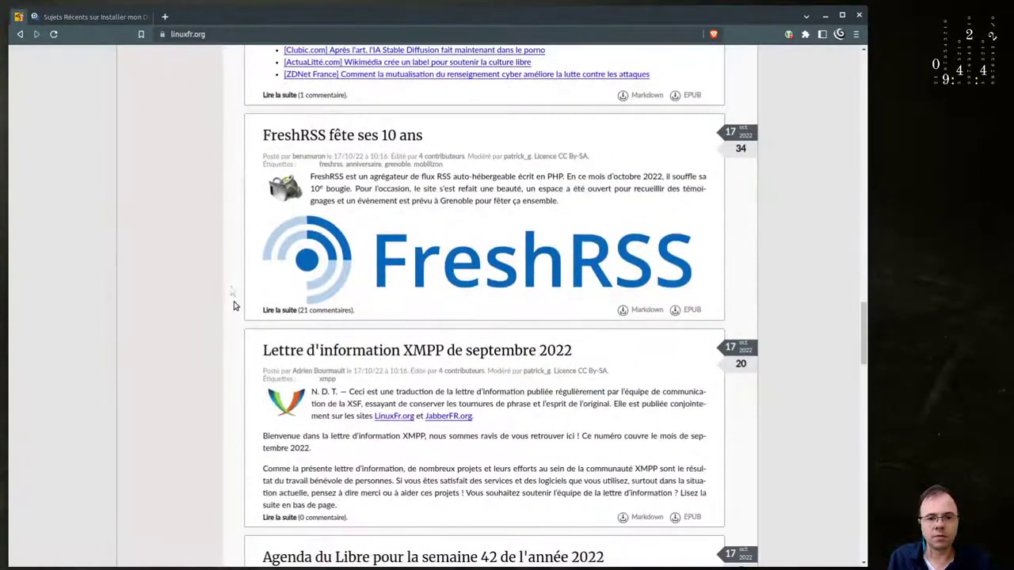
pyautogui.scroll(-4, 235, 305)
pyautogui.scroll(-1, 234, 305)
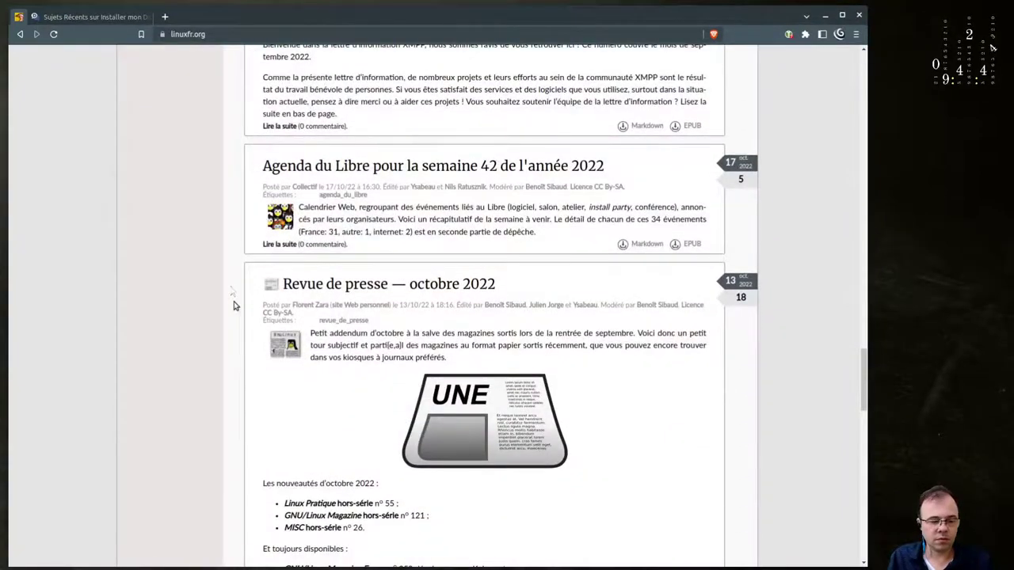
pyautogui.scroll(-2, 235, 305)
pyautogui.scroll(-2, 235, 305)
pyautogui.scroll(-5, 234, 305)
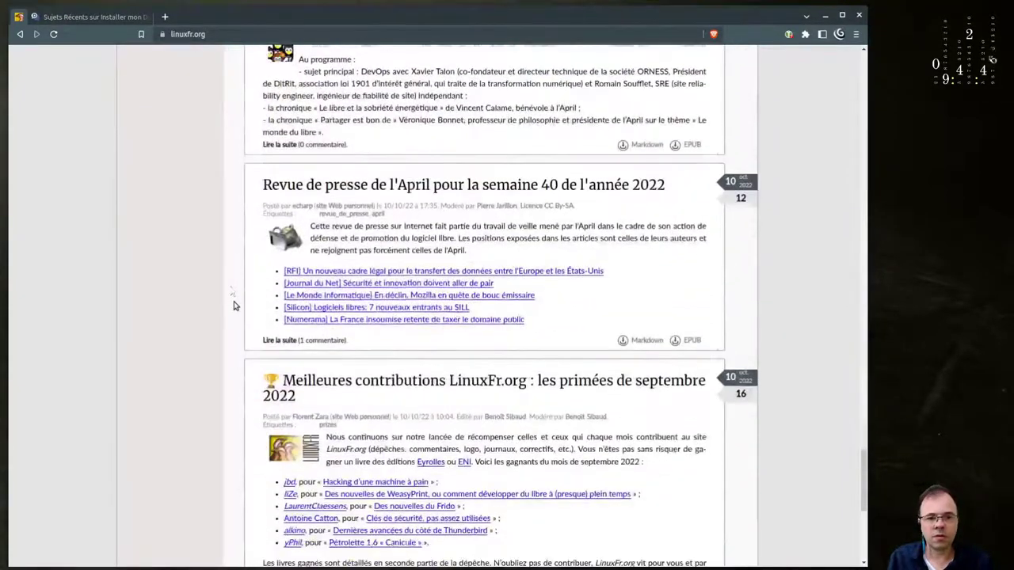
pyautogui.scroll(-3, 234, 305)
pyautogui.scroll(-1, 235, 305)
pyautogui.scroll(1, 234, 305)
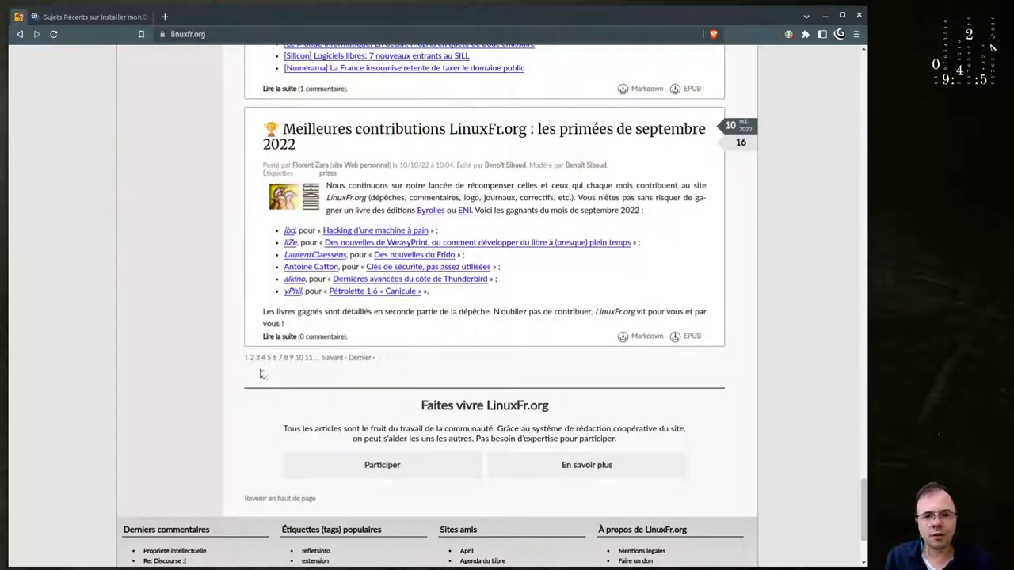
pyautogui.scroll(3, 261, 374)
pyautogui.scroll(5, 261, 374)
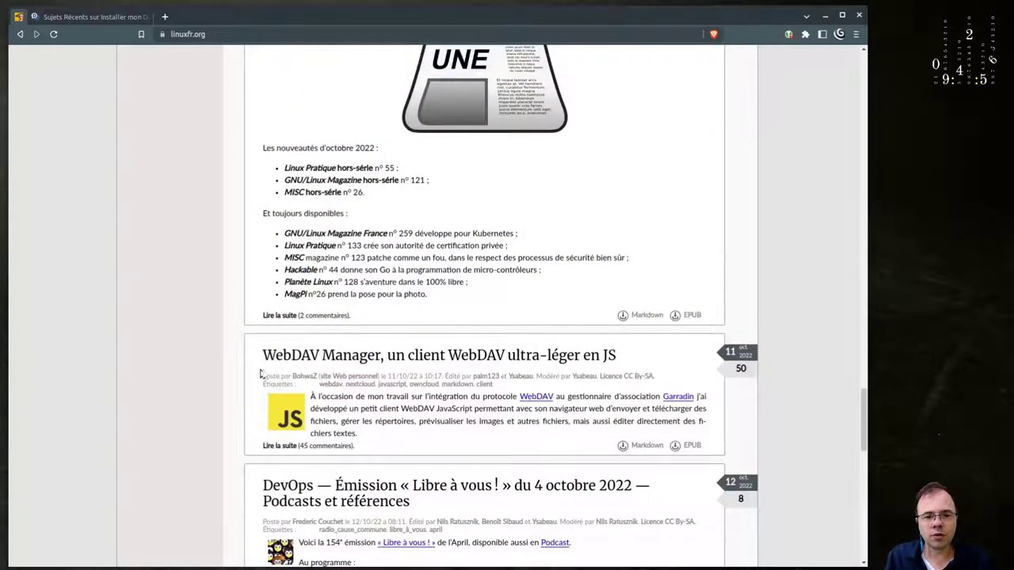
pyautogui.scroll(-10, 262, 374)
pyautogui.scroll(1, 265, 374)
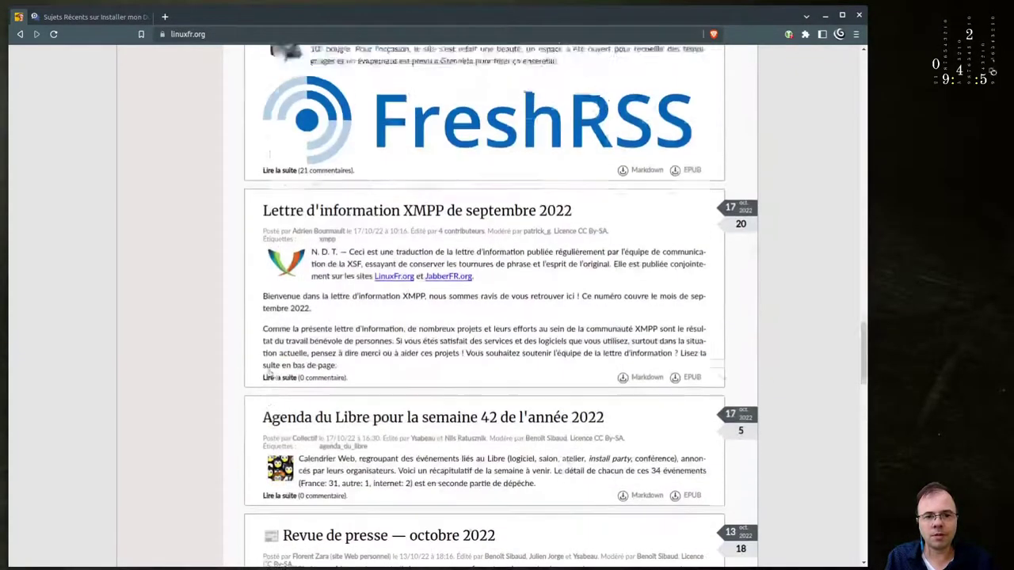
pyautogui.scroll(-10, 269, 373)
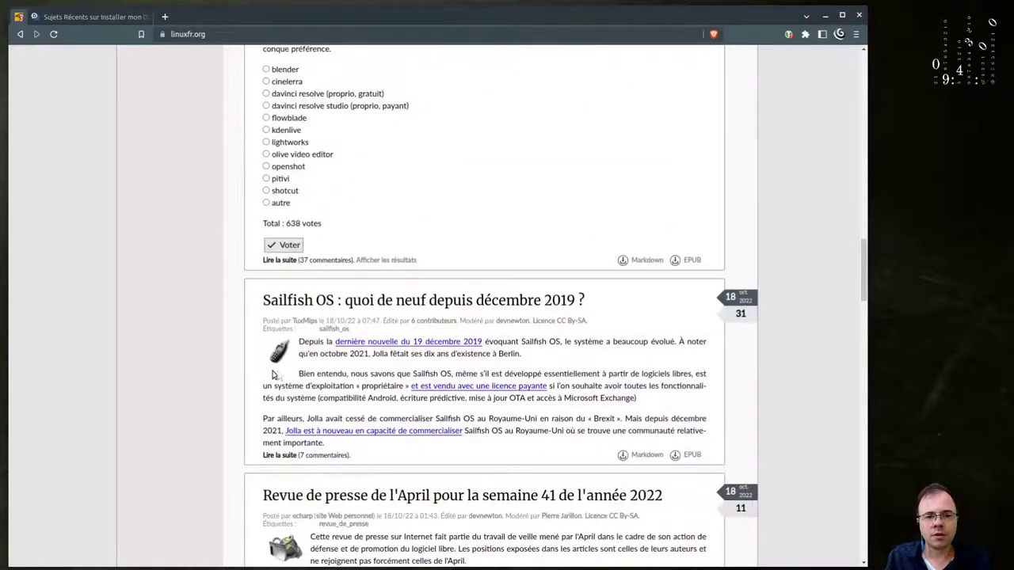
pyautogui.scroll(3, 274, 374)
pyautogui.scroll(2, 278, 375)
pyautogui.scroll(2, 278, 375)
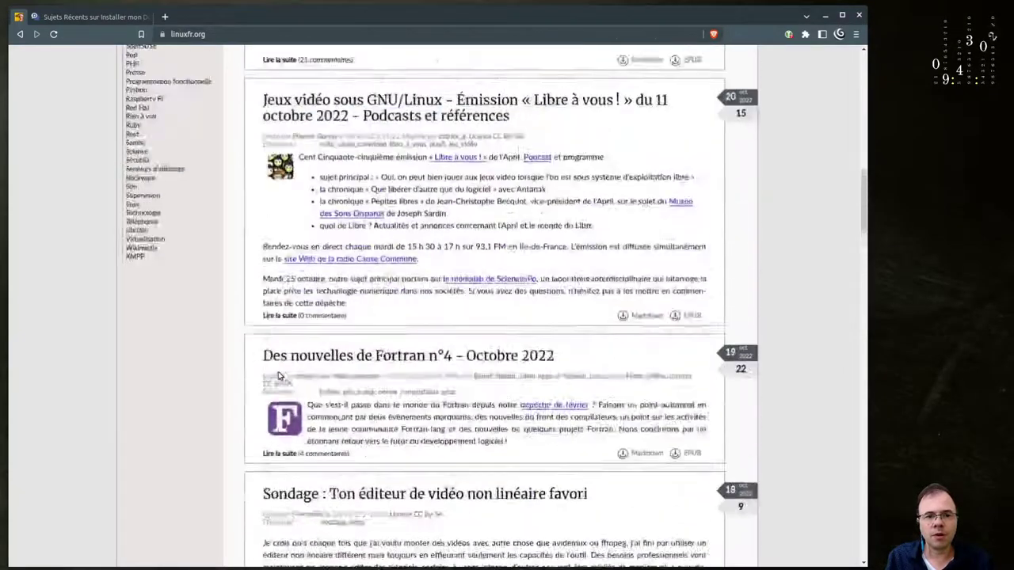
pyautogui.scroll(3, 277, 375)
pyautogui.scroll(1, 279, 376)
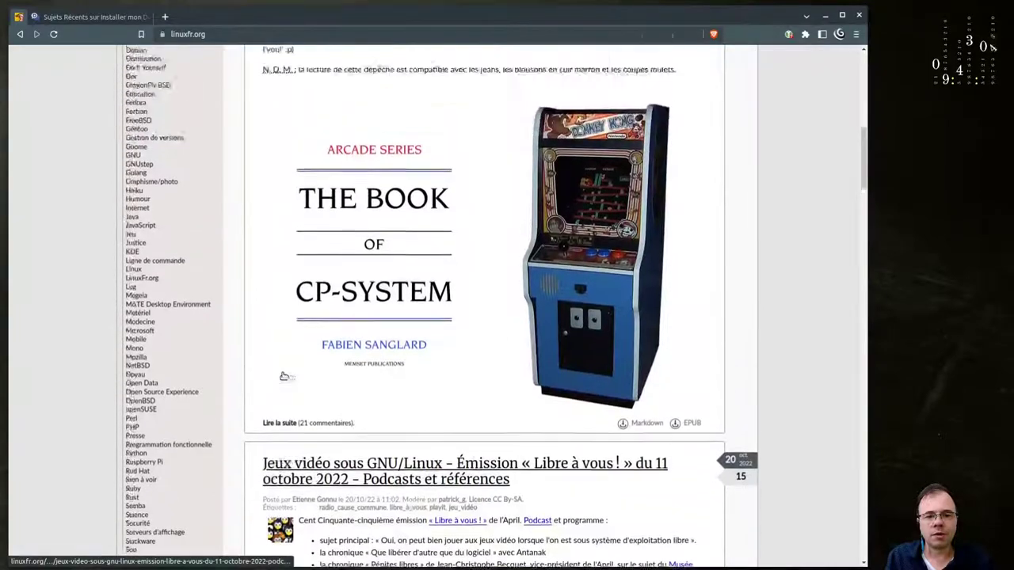
pyautogui.scroll(2, 283, 376)
pyautogui.scroll(3, 294, 377)
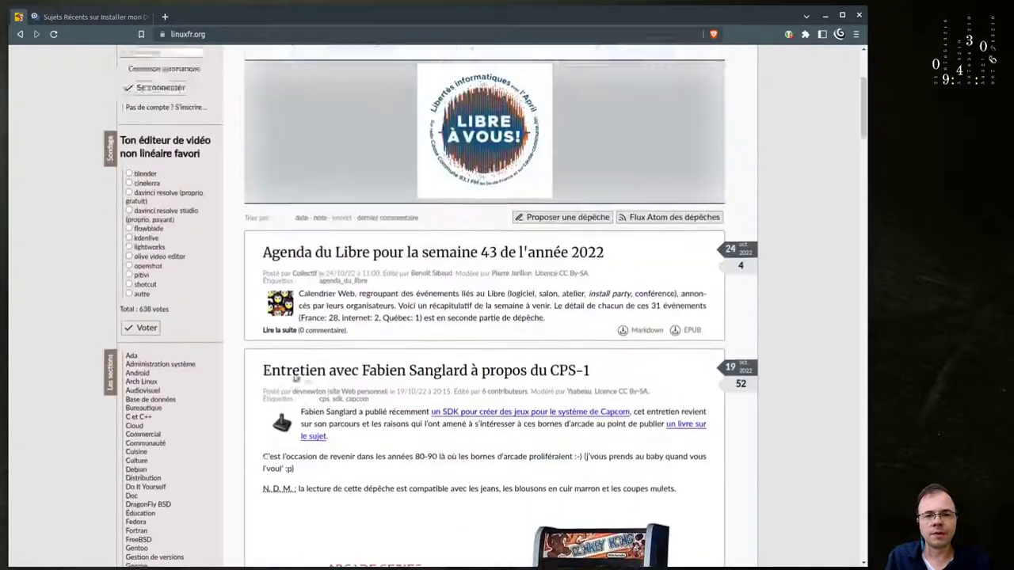
pyautogui.scroll(1, 295, 377)
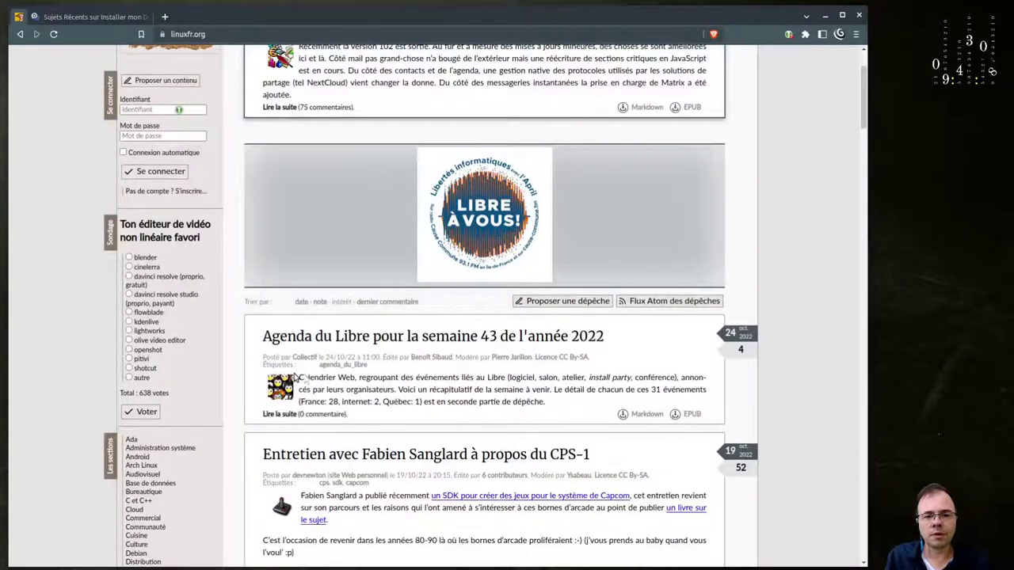
pyautogui.scroll(2, 295, 377)
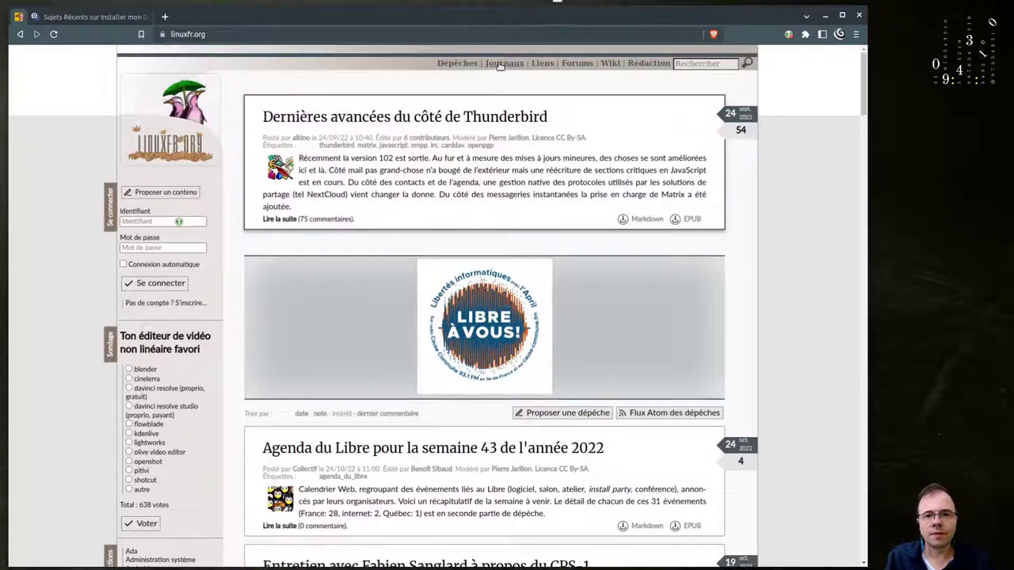
# Step: Open the Dépêches news list and scroll down through its entries
pyautogui.click(458, 63)
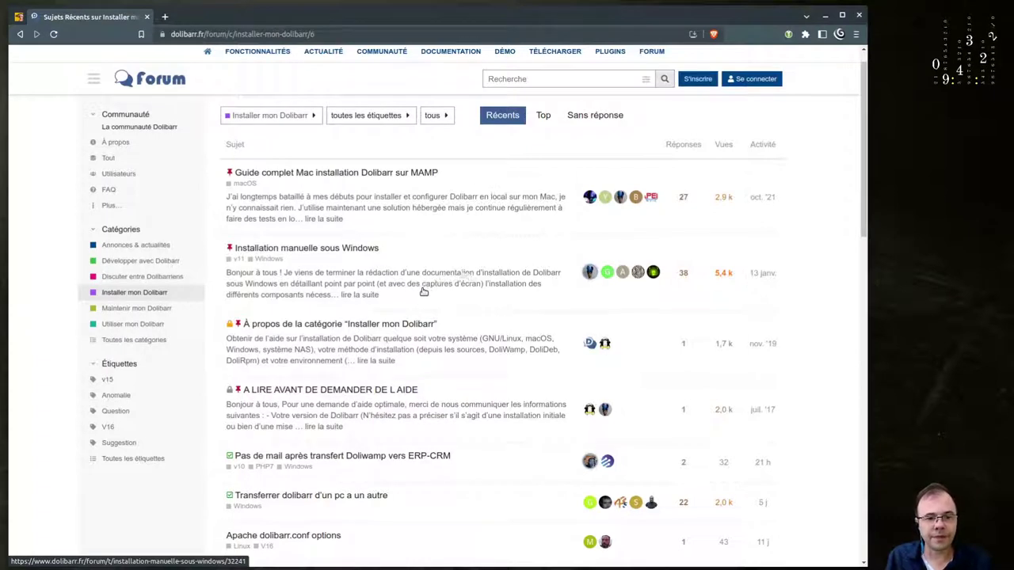
pyautogui.scroll(-1, 421, 290)
pyautogui.scroll(-1, 422, 290)
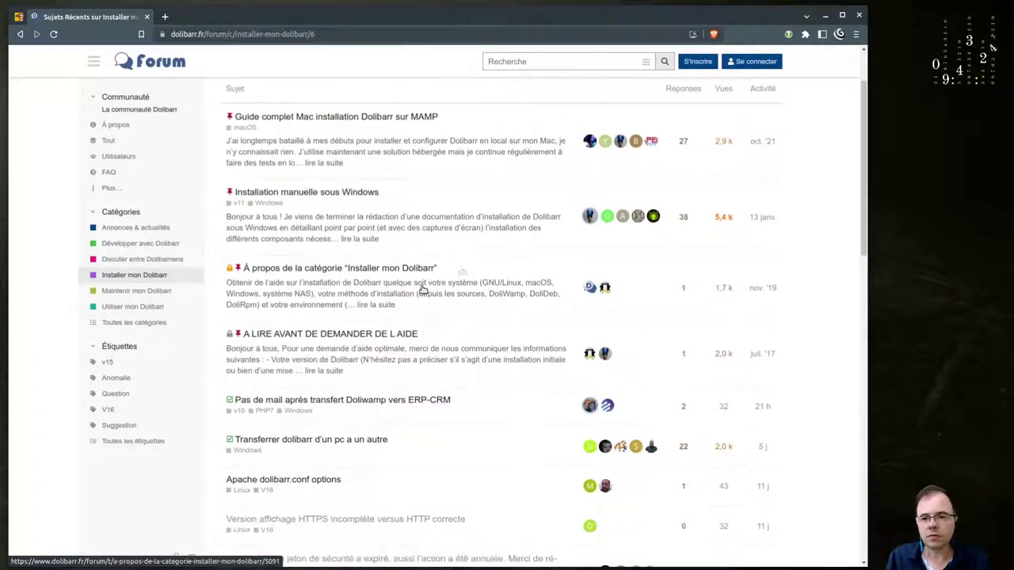
pyautogui.scroll(-2, 422, 290)
pyautogui.scroll(-1, 421, 290)
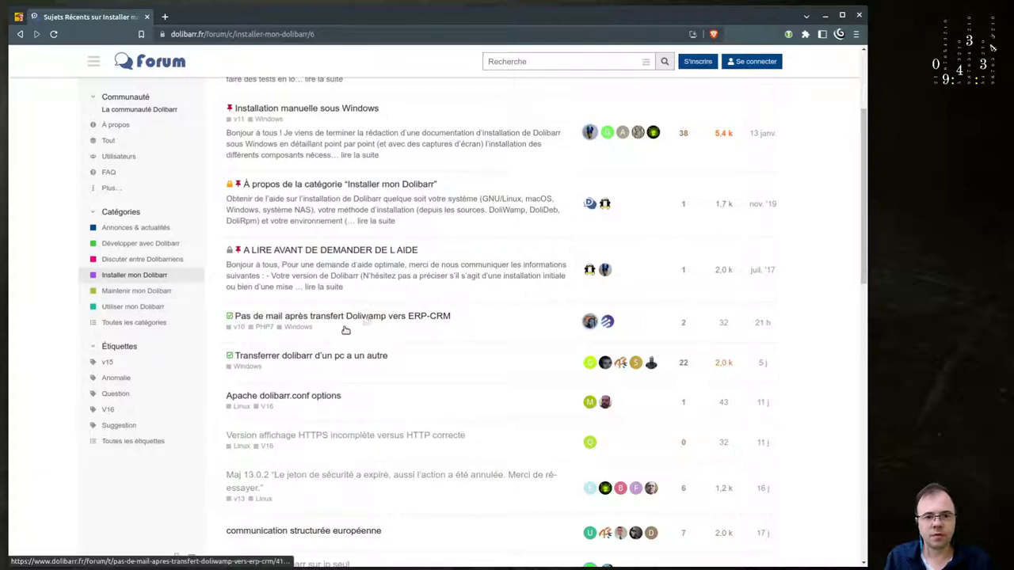
# Step: Open the 'Pas de mail après transfert Doliwamp vers ERP-CRM' topic and scroll down through its replies
pyautogui.click(348, 317)
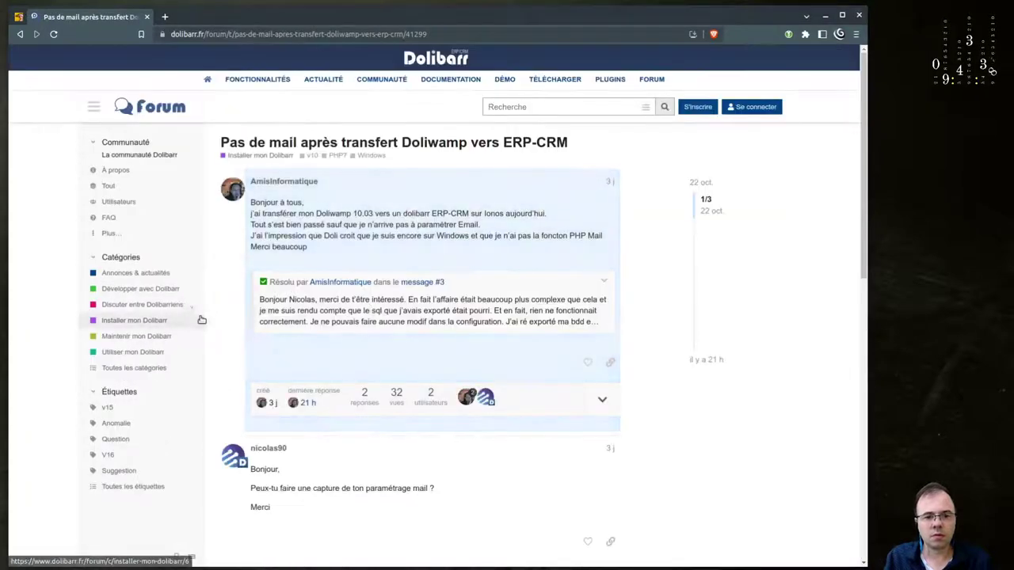
pyautogui.scroll(-1, 210, 321)
pyautogui.scroll(-3, 221, 323)
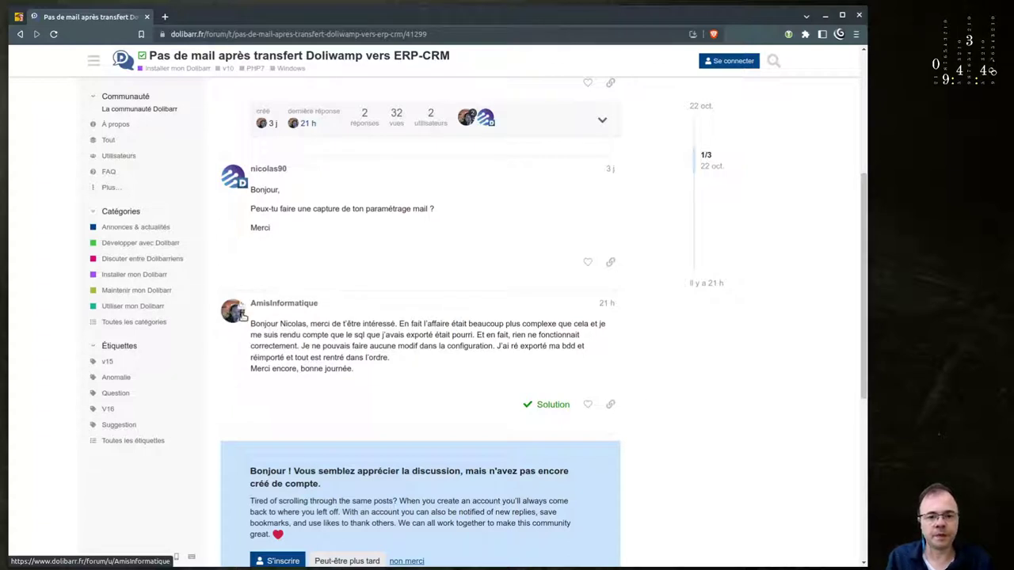
pyautogui.scroll(-3, 243, 316)
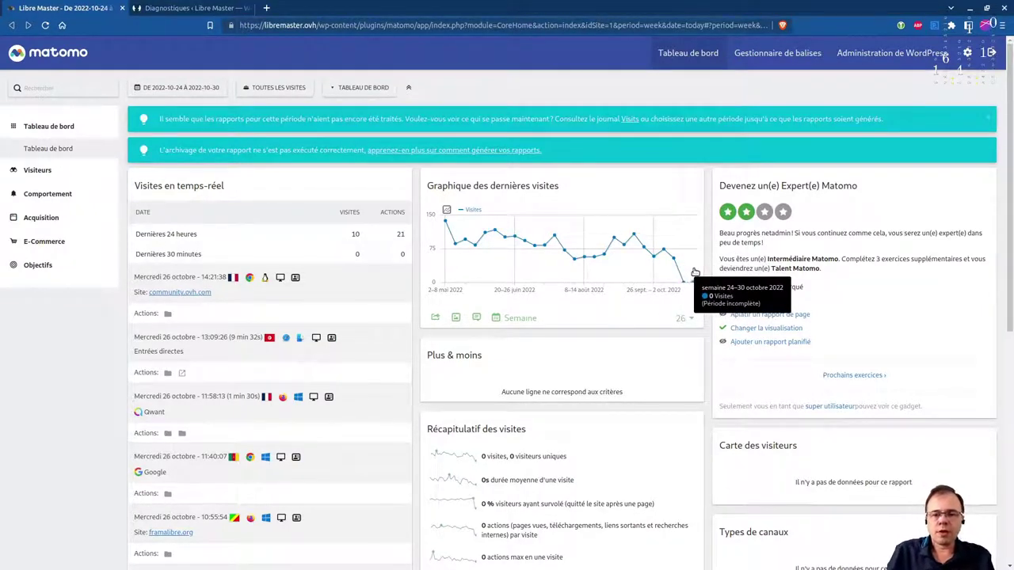
# Step: Switch to the Matomo Diagnostiques system report tab
pyautogui.click(182, 10)
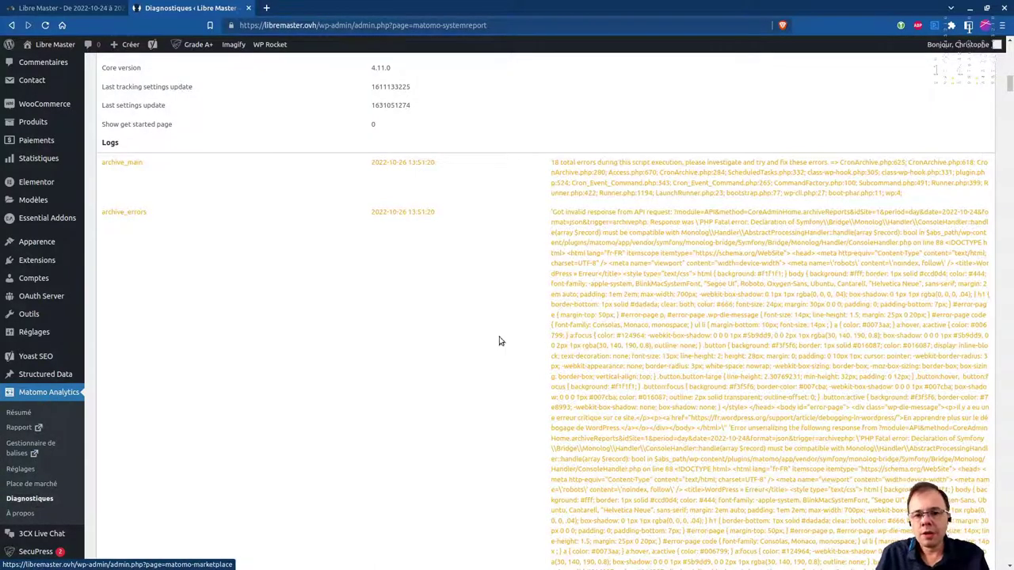
# Step: Highlight the start of the archive_errors log message, then clear the selection
pyautogui.scroll(1, 584, 294)
pyautogui.scroll(-2, 584, 294)
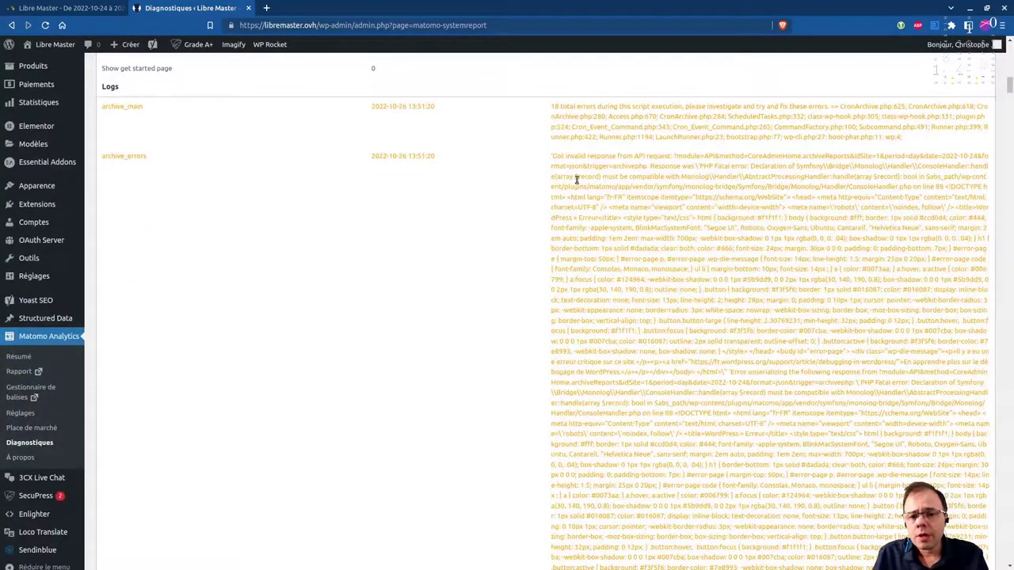
pyautogui.moveTo(617, 156); pyautogui.dragTo(622, 156)
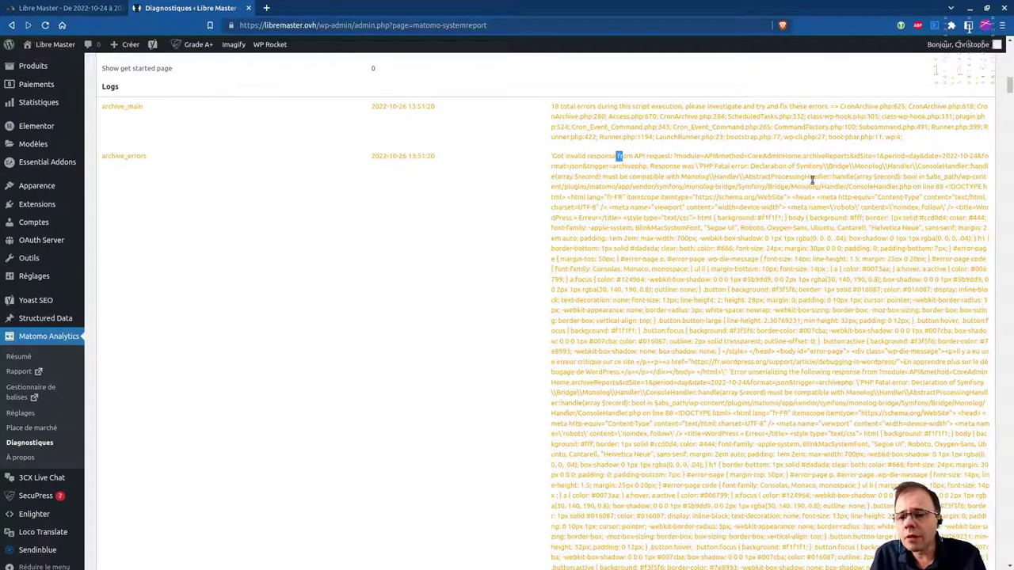
pyautogui.click(609, 175)
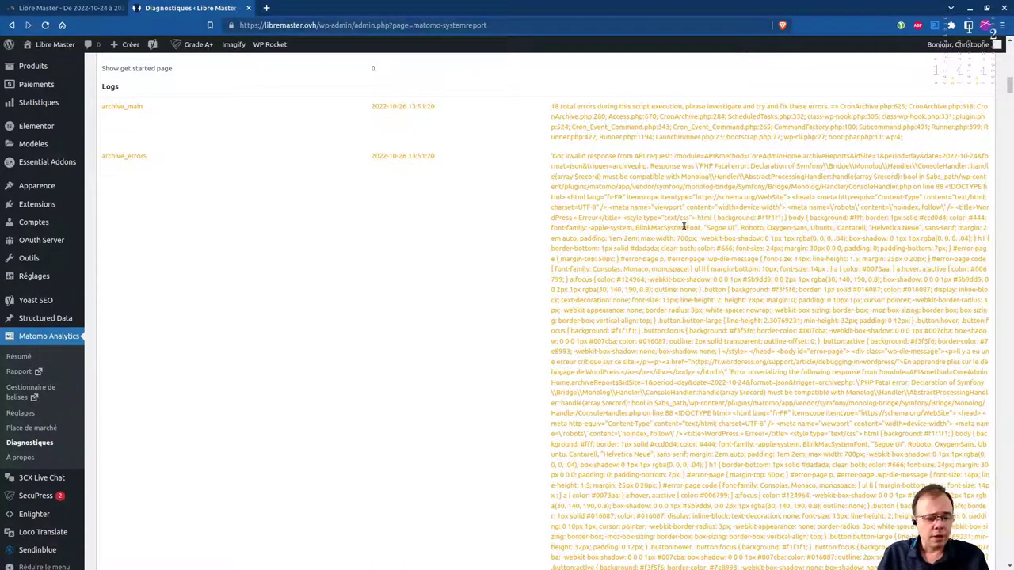
# Step: Zoom the diagnostics page in twice and scroll down to the archive_errors entry
pyautogui.hotkey('ctrl', '+')
pyautogui.hotkey('ctrl', '+')
pyautogui.hotkey('ctrl', '+')
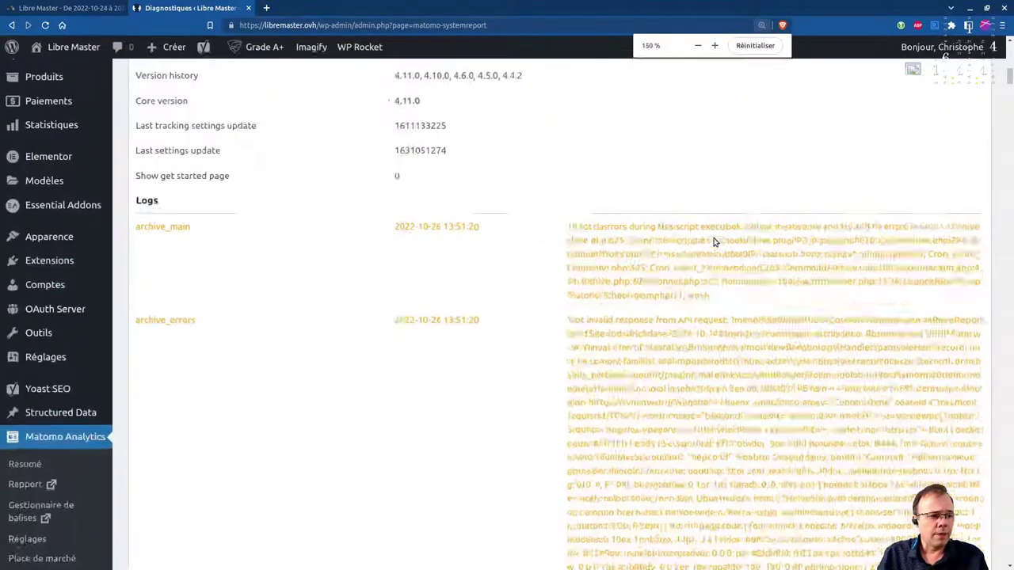
pyautogui.hotkey('ctrl', '+')
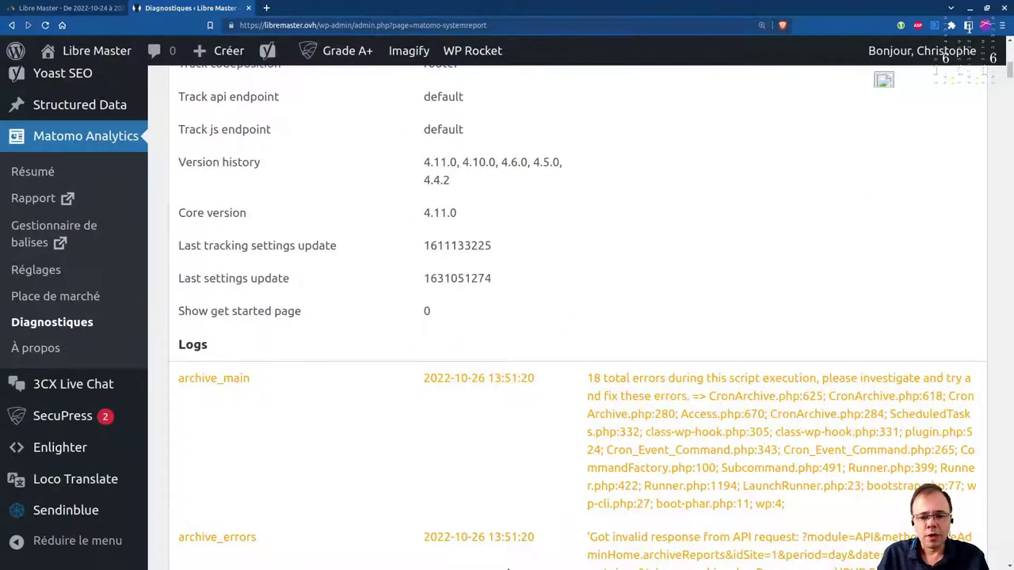
pyautogui.scroll(-2, 530, 444)
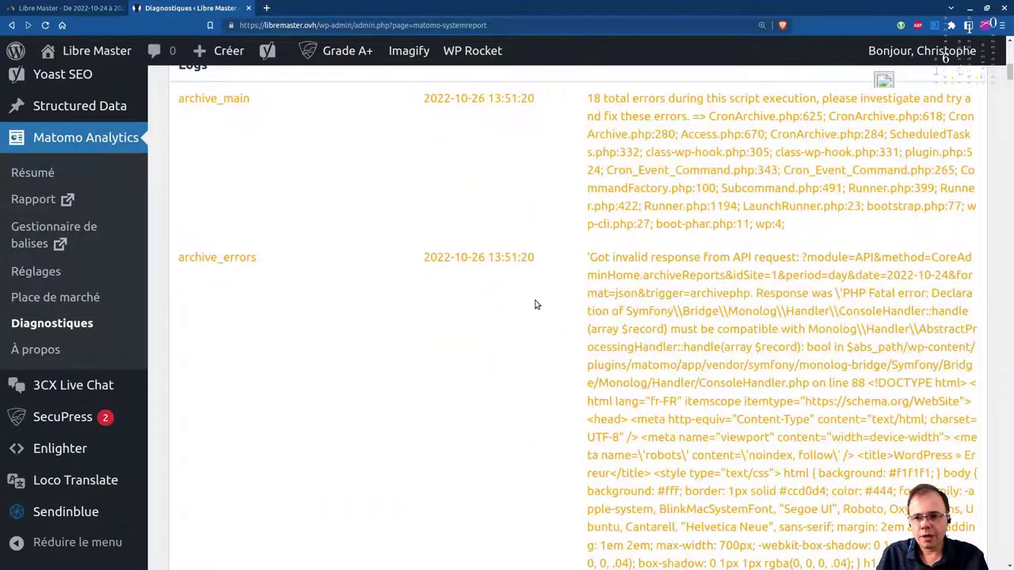
pyautogui.scroll(-2, 808, 257)
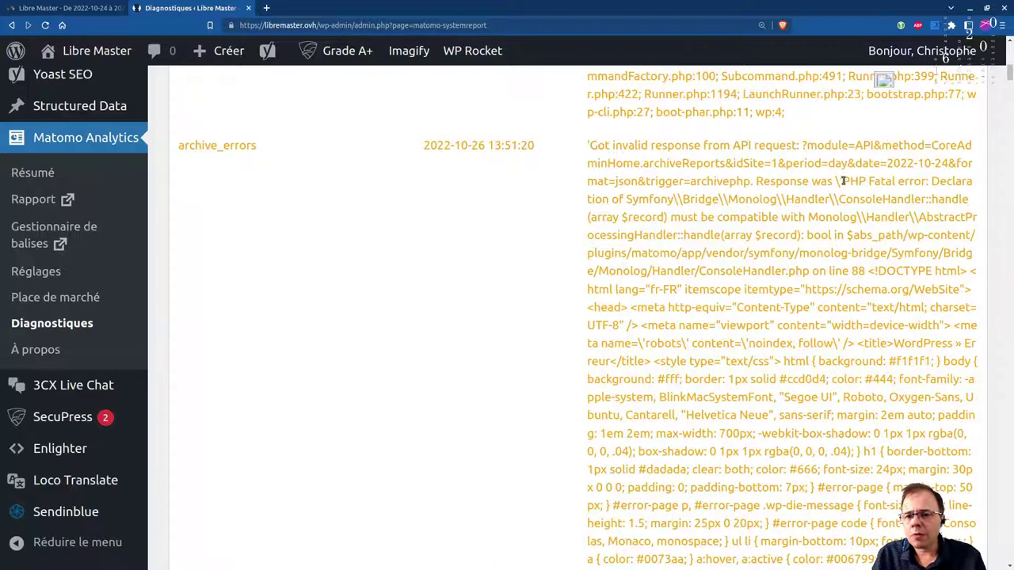
pyautogui.moveTo(842, 180)
pyautogui.mouseDown()
pyautogui.moveTo(851, 199)
pyautogui.moveTo(781, 234)
pyautogui.moveTo(792, 235)
pyautogui.moveTo(702, 234)
pyautogui.moveTo(717, 271)
pyautogui.moveTo(864, 271)
pyautogui.mouseUp()
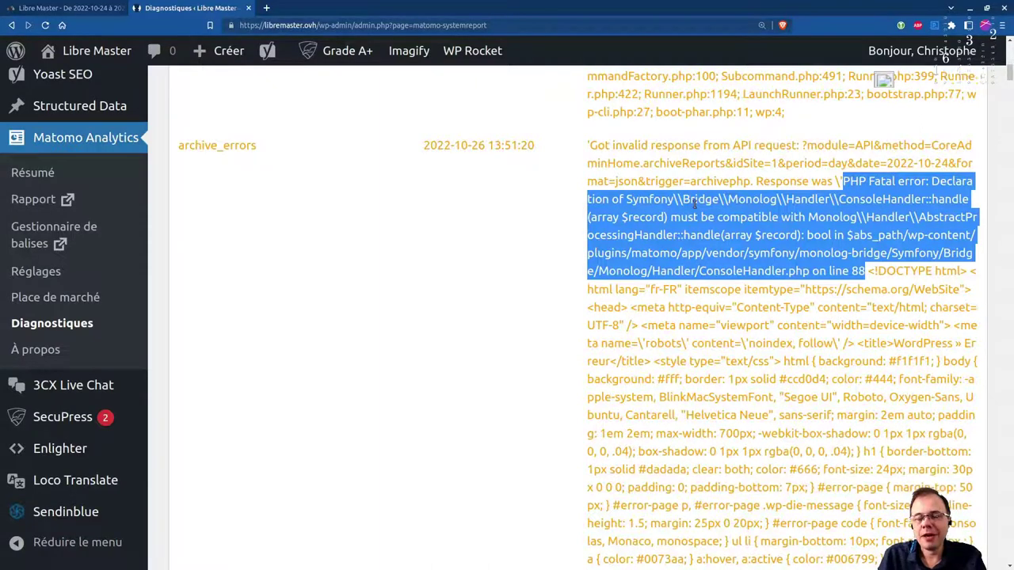
pyautogui.click(747, 198)
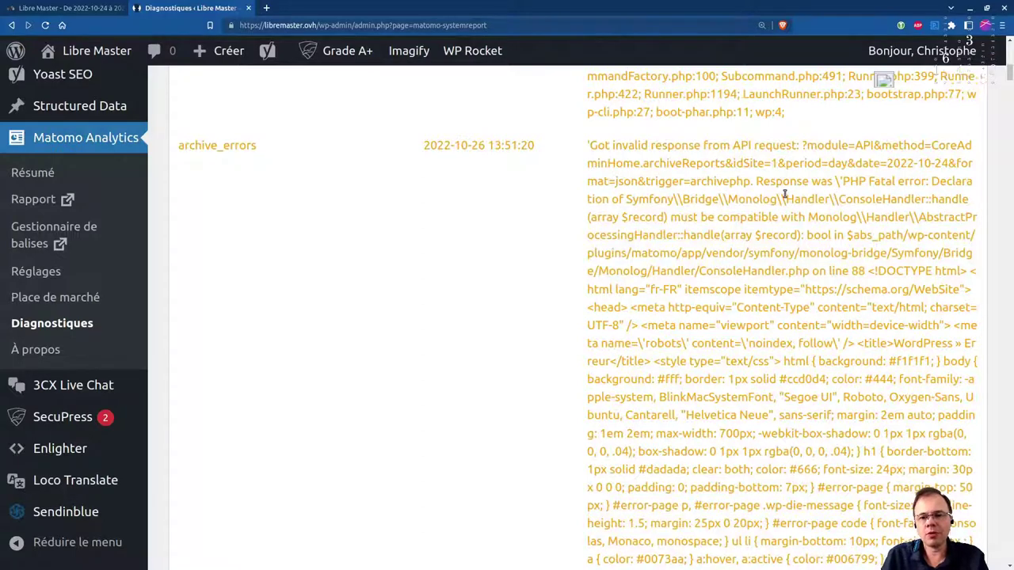
pyautogui.scroll(-2, 783, 190)
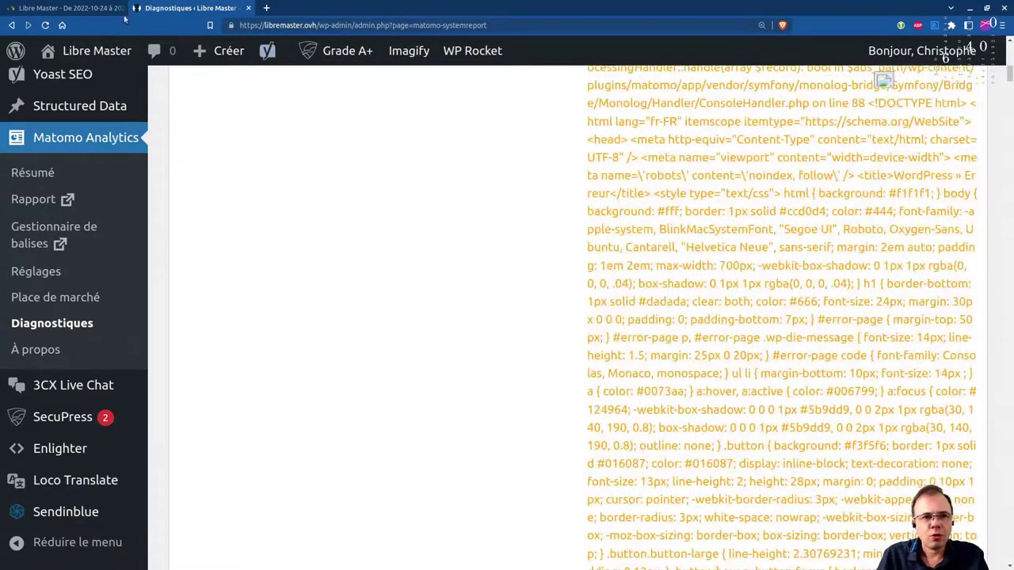
# Step: Bring up the Matomo dashboard tab and scroll to its report archiving warnings
pyautogui.click(65, 7)
pyautogui.moveTo(702, 481)
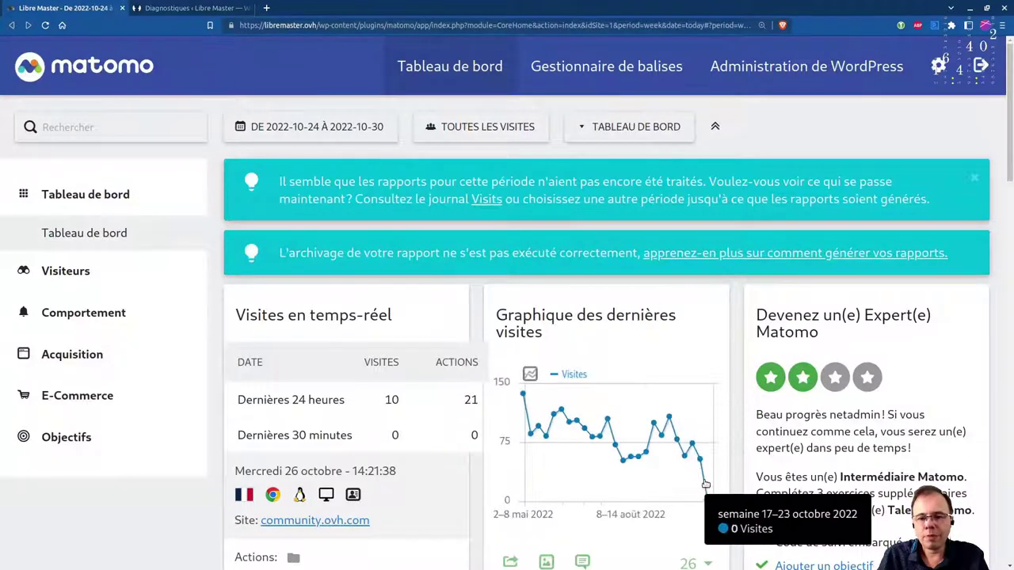
pyautogui.scroll(-1, 704, 494)
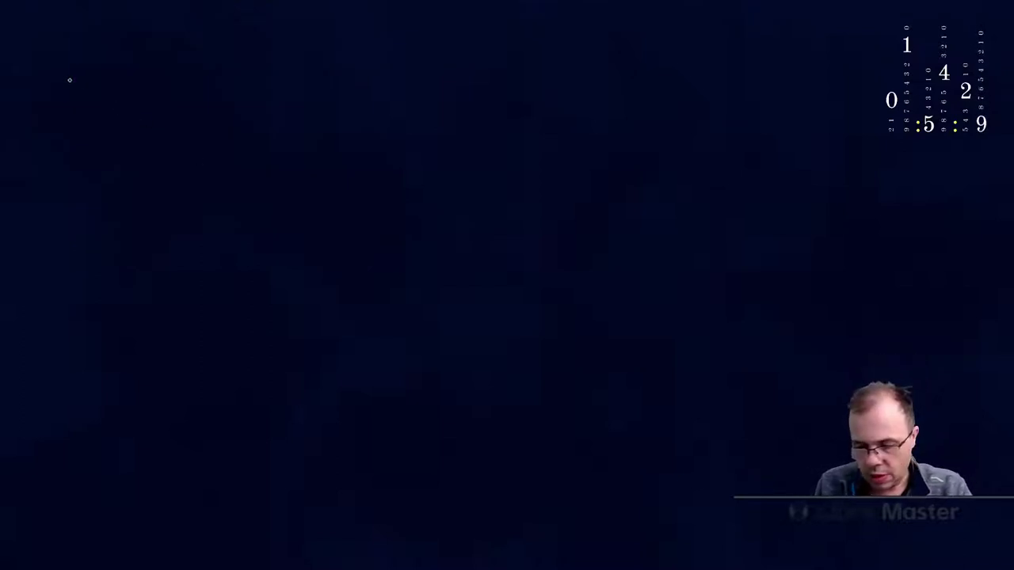
# Step: Sketch a laptop in red with an arrow pointing right to a server box
pyautogui.moveTo(105, 88); pyautogui.dragTo(108, 92)
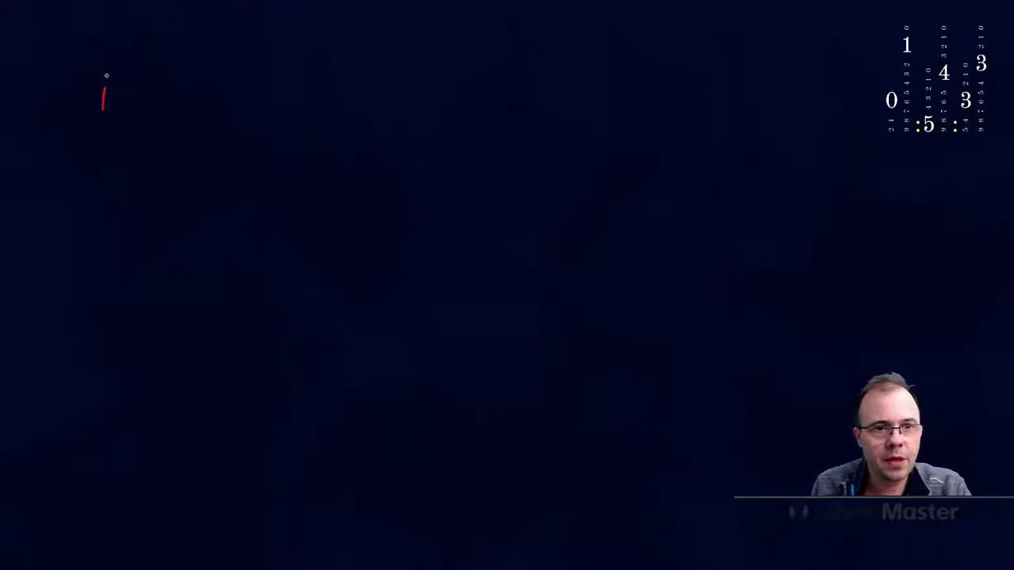
pyautogui.moveTo(107, 75); pyautogui.dragTo(166, 91)
pyautogui.moveTo(96, 116)
pyautogui.mouseDown()
pyautogui.moveTo(75, 135)
pyautogui.moveTo(140, 125)
pyautogui.mouseUp()
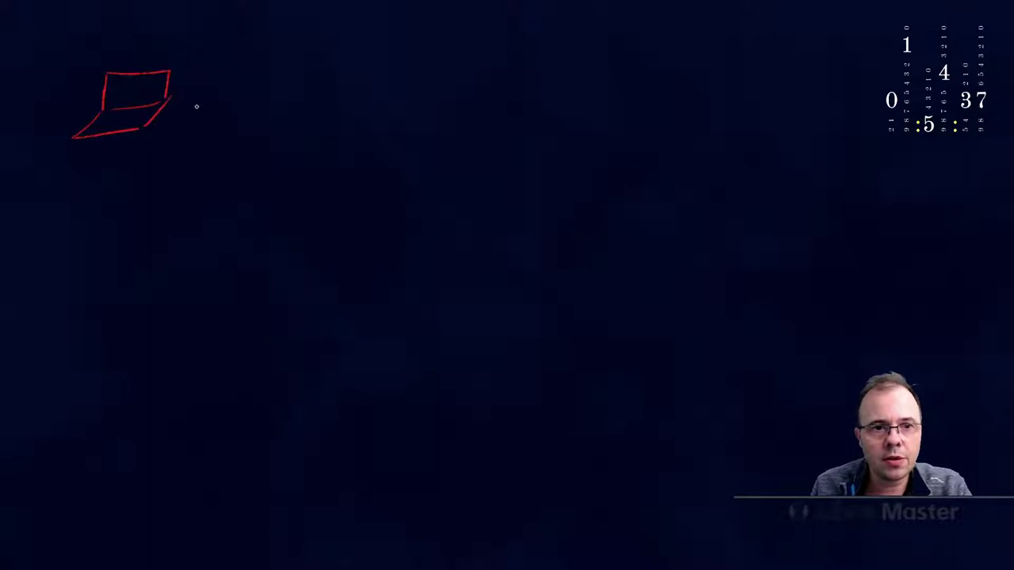
pyautogui.moveTo(199, 103); pyautogui.dragTo(436, 116)
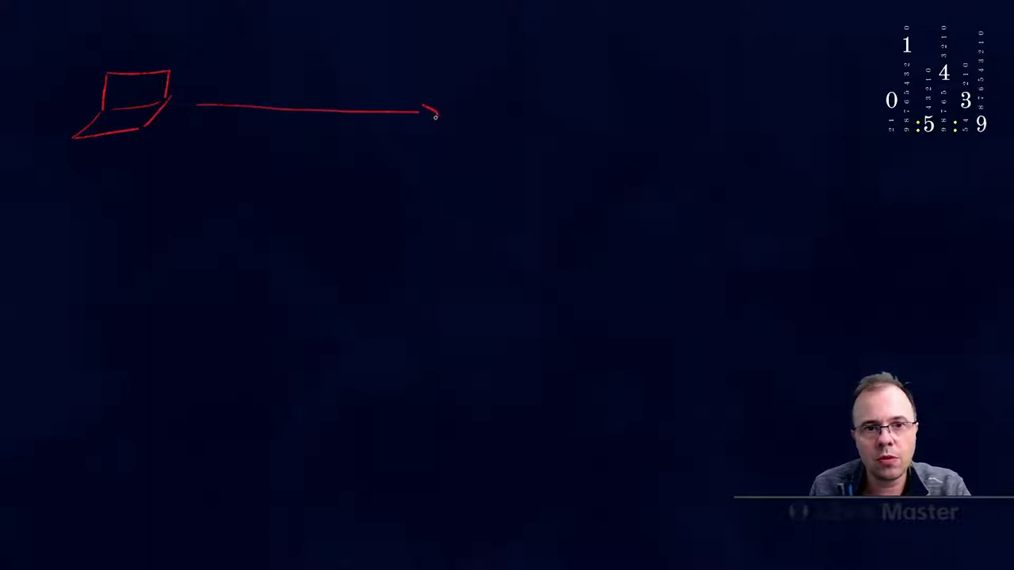
pyautogui.moveTo(485, 78); pyautogui.dragTo(483, 127)
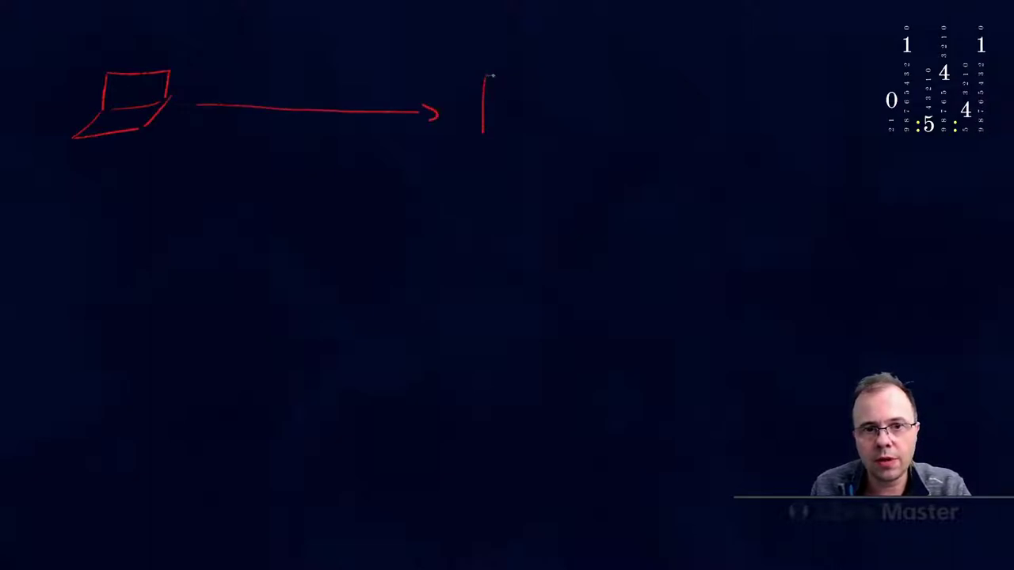
pyautogui.moveTo(485, 75); pyautogui.dragTo(597, 74)
pyautogui.moveTo(483, 135); pyautogui.dragTo(579, 138)
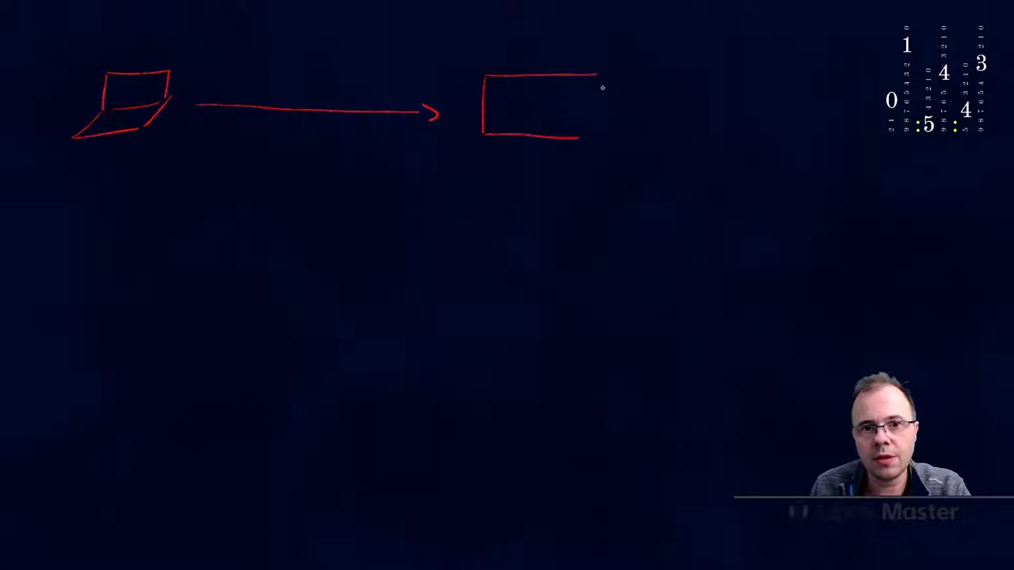
pyautogui.moveTo(598, 77); pyautogui.dragTo(590, 138)
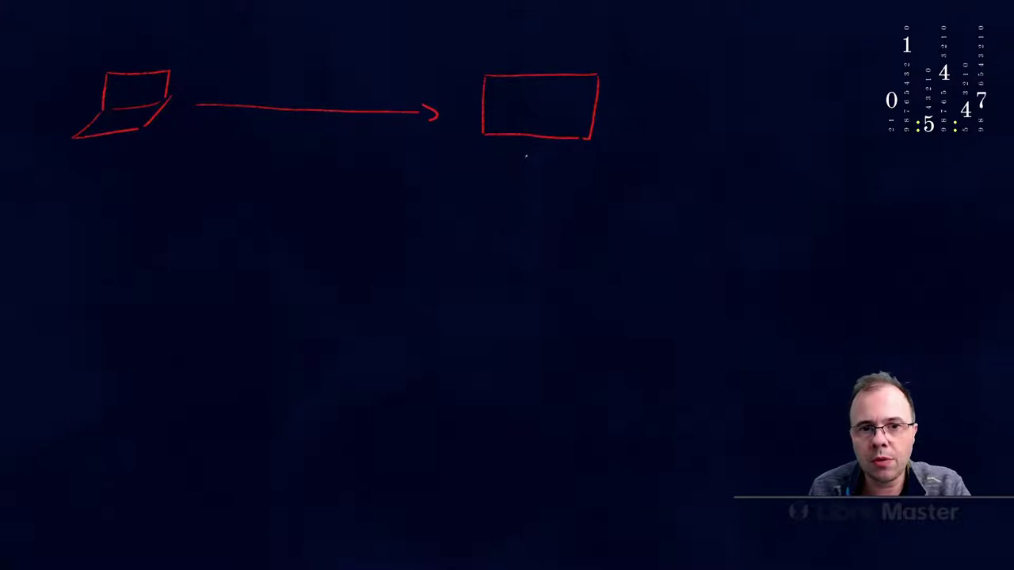
# Step: Write the path / … /home and /site-internet-rapide.com beneath the server box
pyautogui.moveTo(570, 171); pyautogui.dragTo(585, 180)
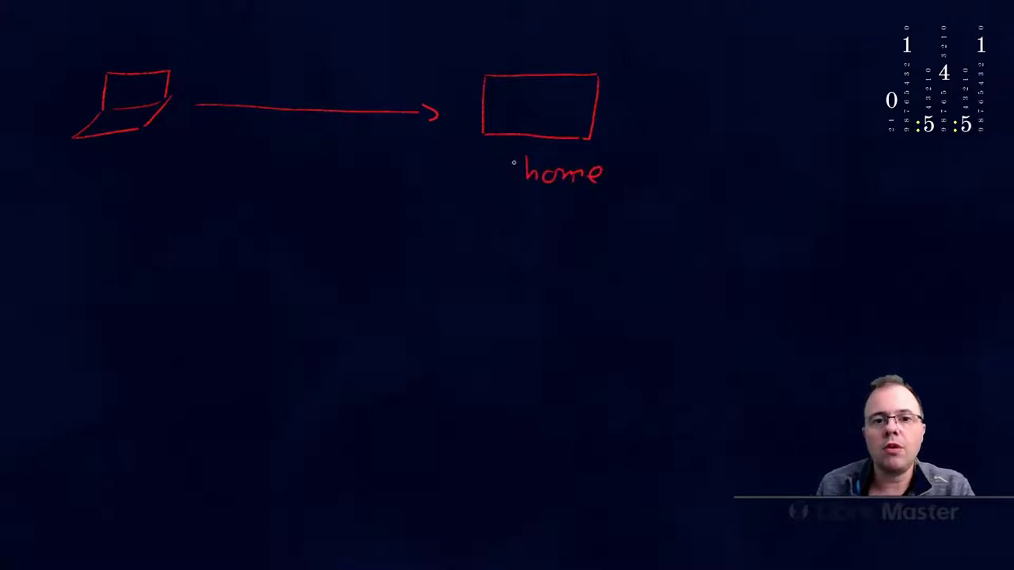
pyautogui.moveTo(519, 156); pyautogui.dragTo(509, 182)
pyautogui.moveTo(407, 152); pyautogui.dragTo(394, 179)
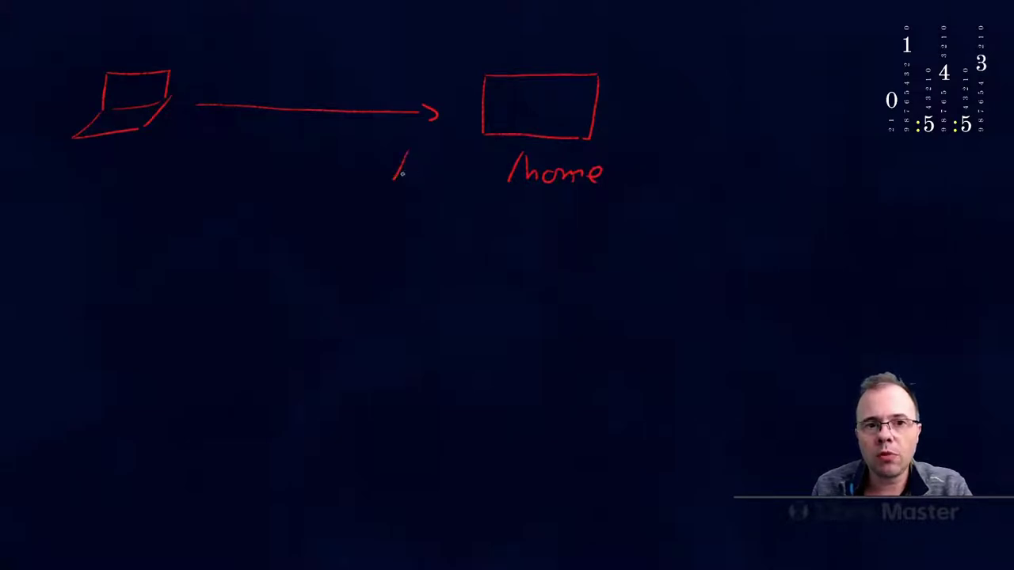
pyautogui.moveTo(459, 171); pyautogui.dragTo(468, 171)
pyautogui.moveTo(477, 171); pyautogui.dragTo(486, 171)
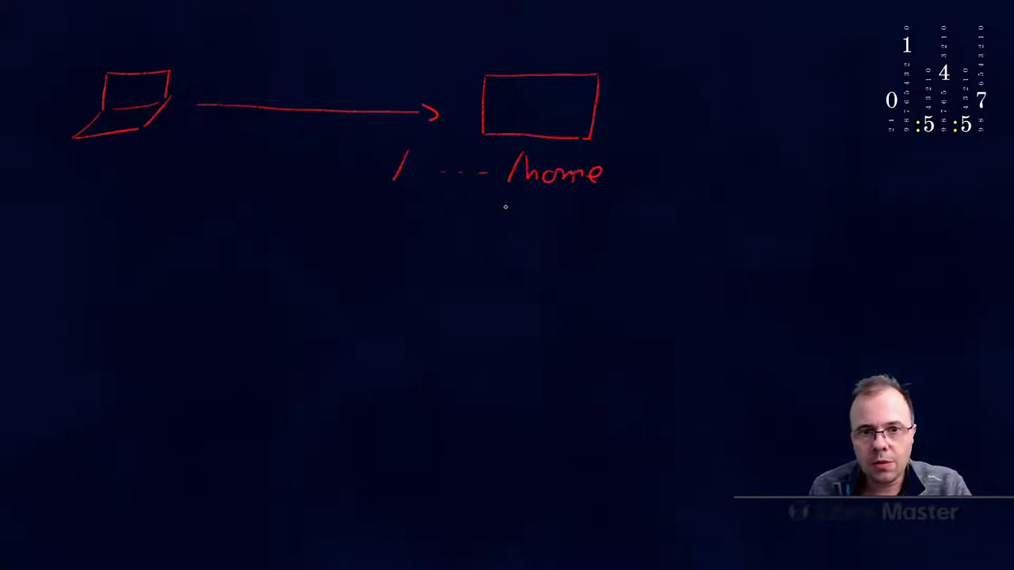
pyautogui.moveTo(511, 203); pyautogui.dragTo(491, 243)
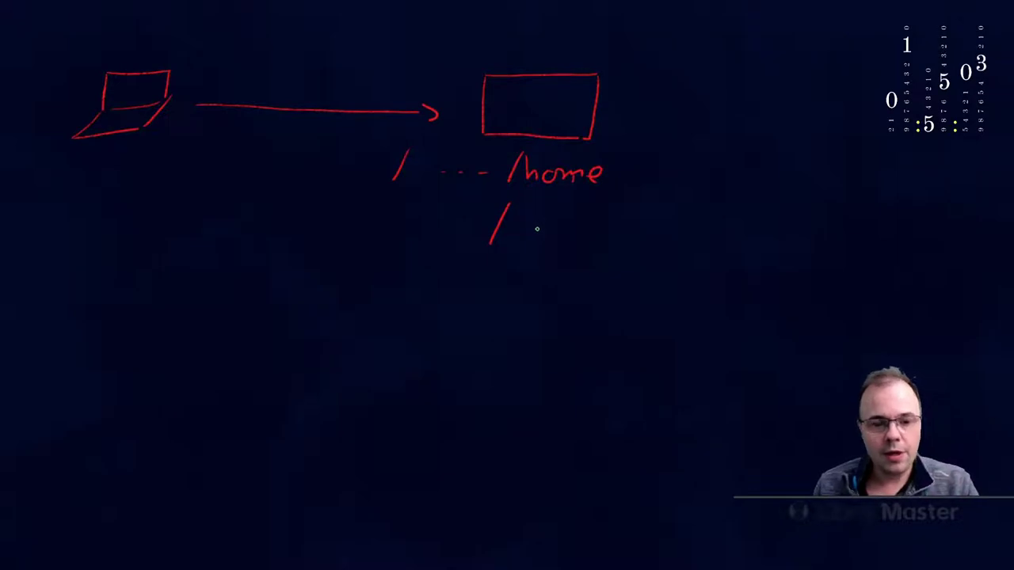
pyautogui.moveTo(531, 222)
pyautogui.mouseDown()
pyautogui.moveTo(522, 233)
pyautogui.moveTo(776, 218)
pyautogui.moveTo(816, 232)
pyautogui.moveTo(886, 231)
pyautogui.mouseUp()
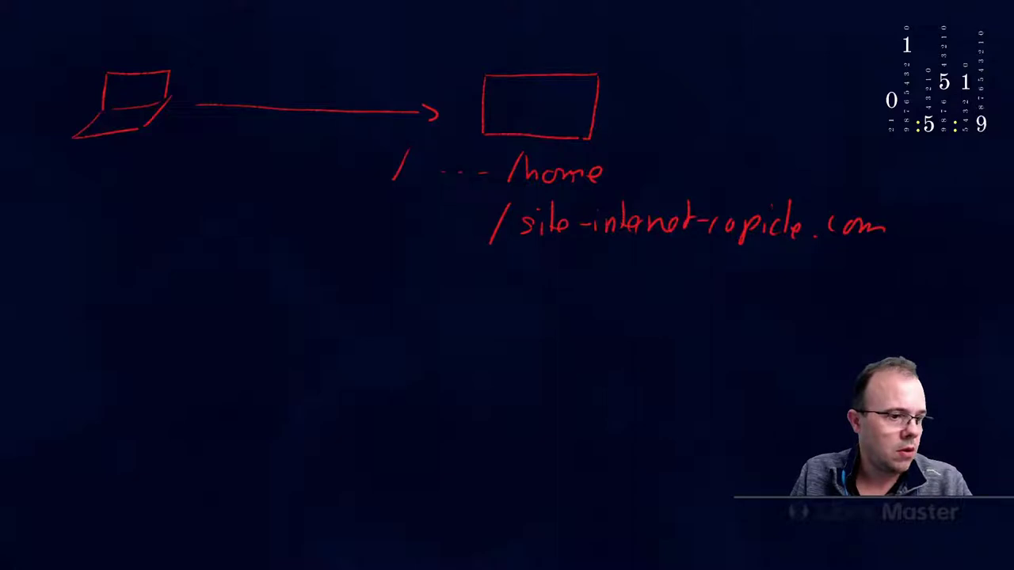
# Step: Hide the board background and red drawings to reveal the terminal's ls -la listing
pyautogui.press('k')
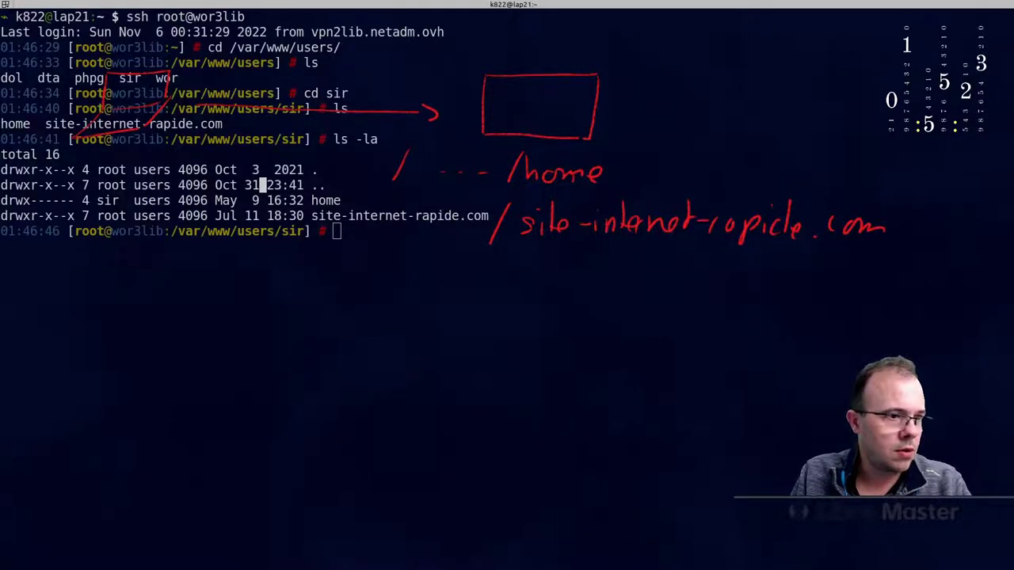
pyautogui.press('Escape')
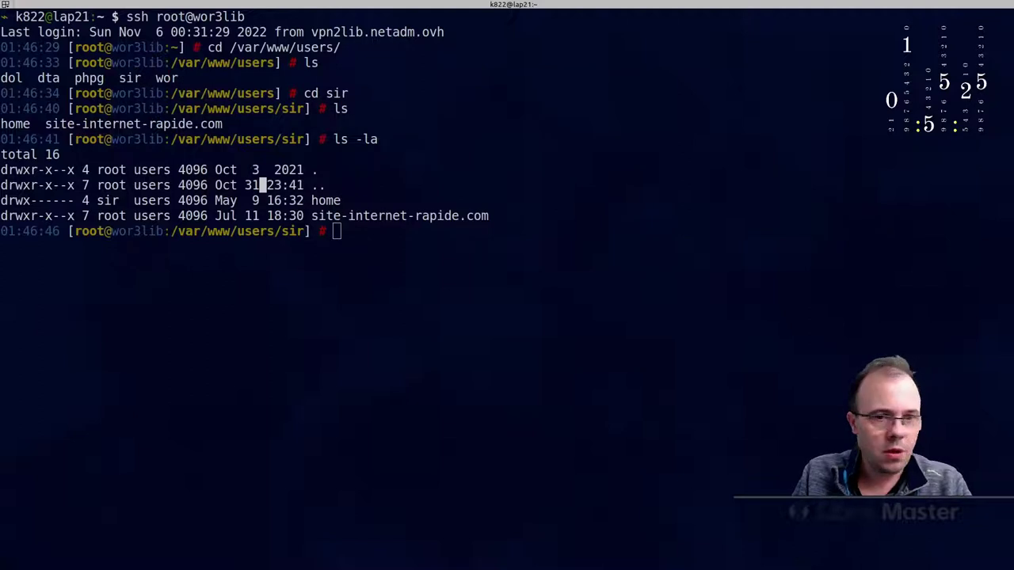
pyautogui.click(282, 290)
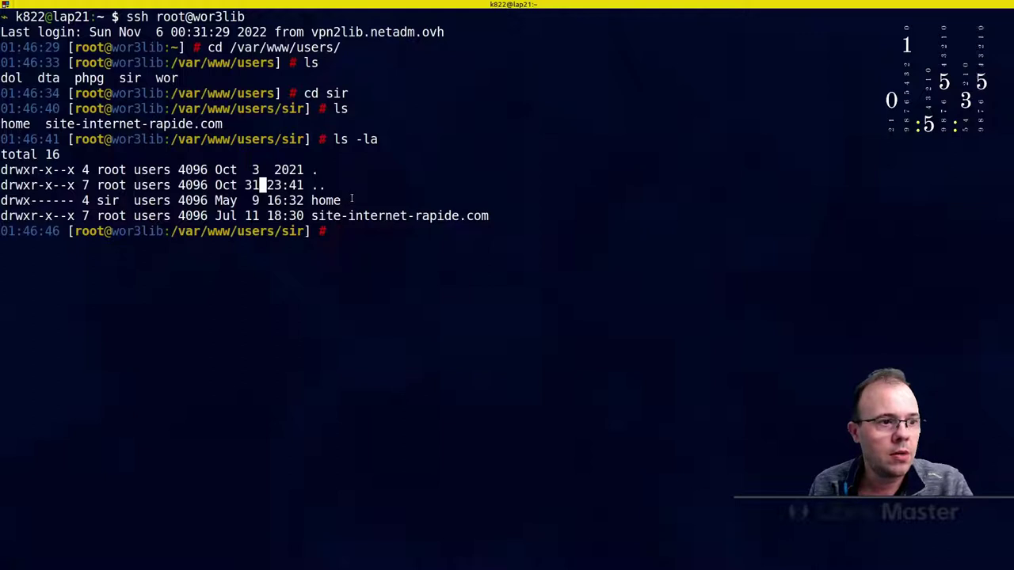
pyautogui.hotkey('alt', 'Tab')
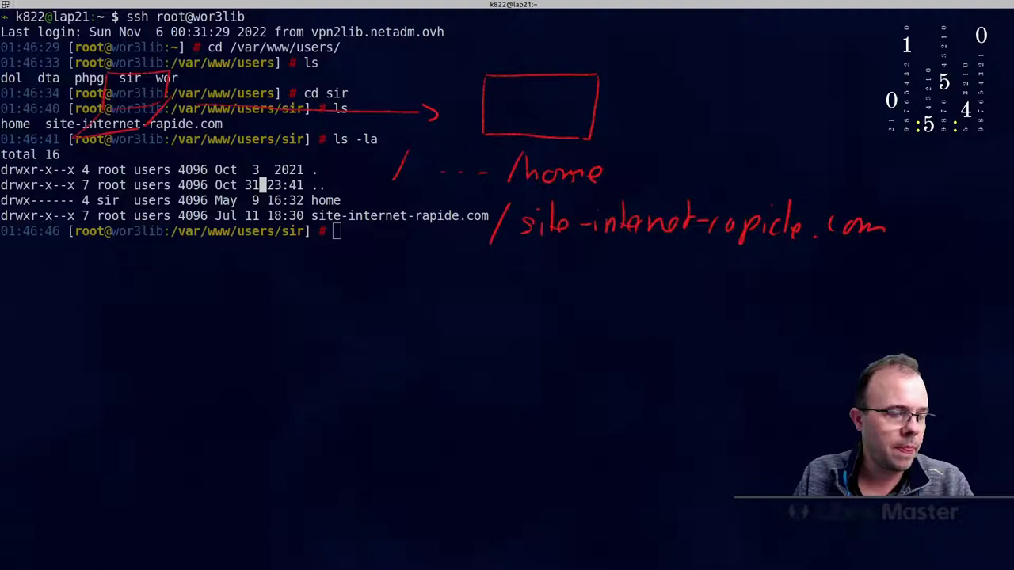
# Step: Bring the path sketch back over the terminal, then erase all red drawings
pyautogui.press('F9')
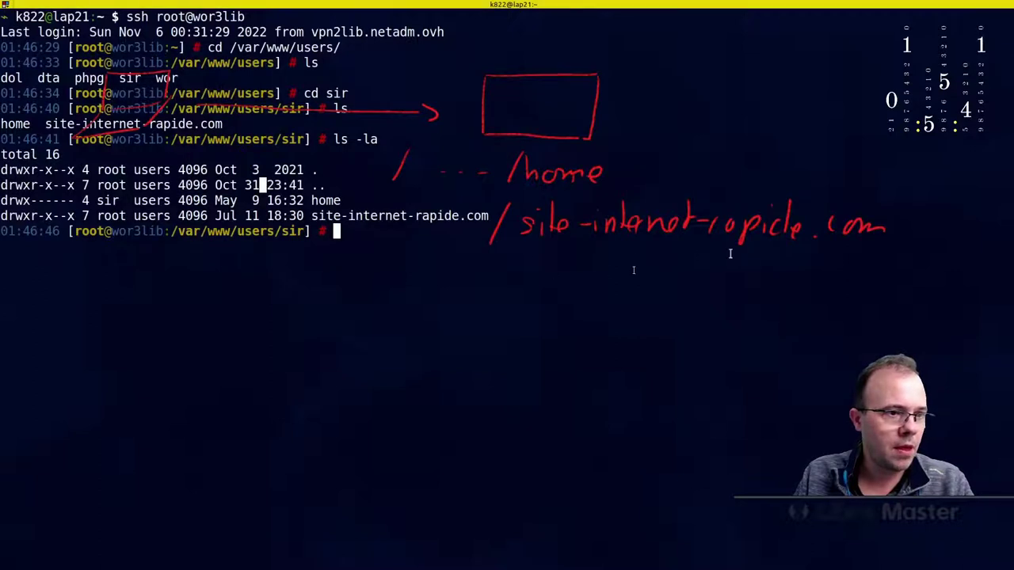
pyautogui.press('F9')
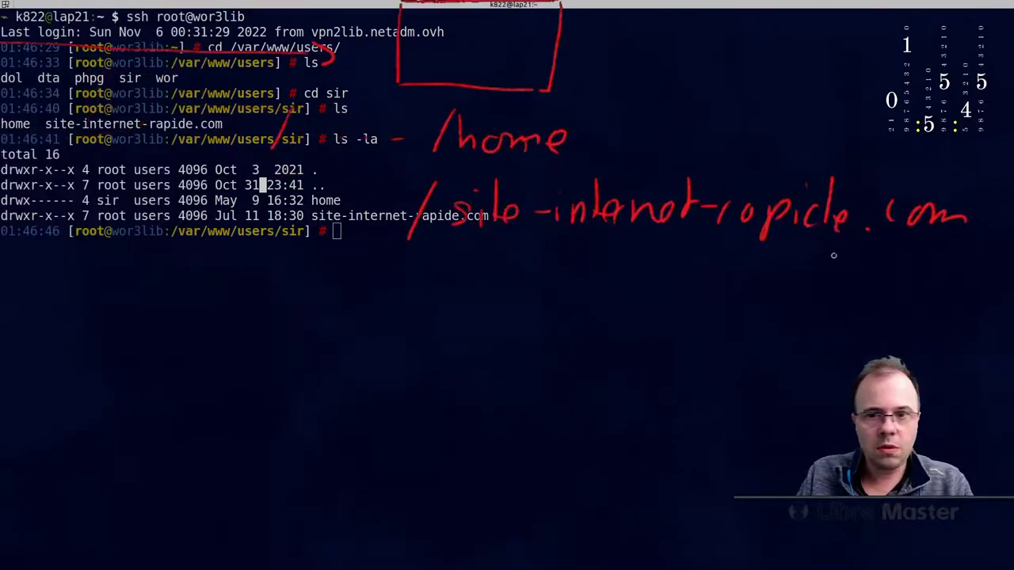
pyautogui.hotkey('shift', 'F9')
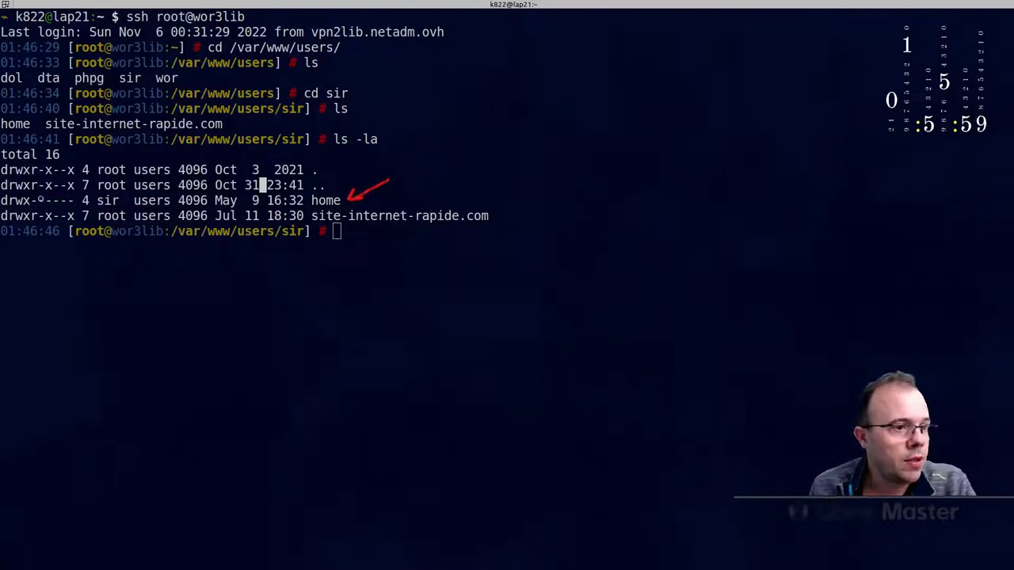
# Step: Circle the home directory's empty group/other permission bits and underline its owner sir
pyautogui.moveTo(38, 203)
pyautogui.mouseDown()
pyautogui.moveTo(69, 206)
pyautogui.moveTo(49, 194)
pyautogui.mouseUp()
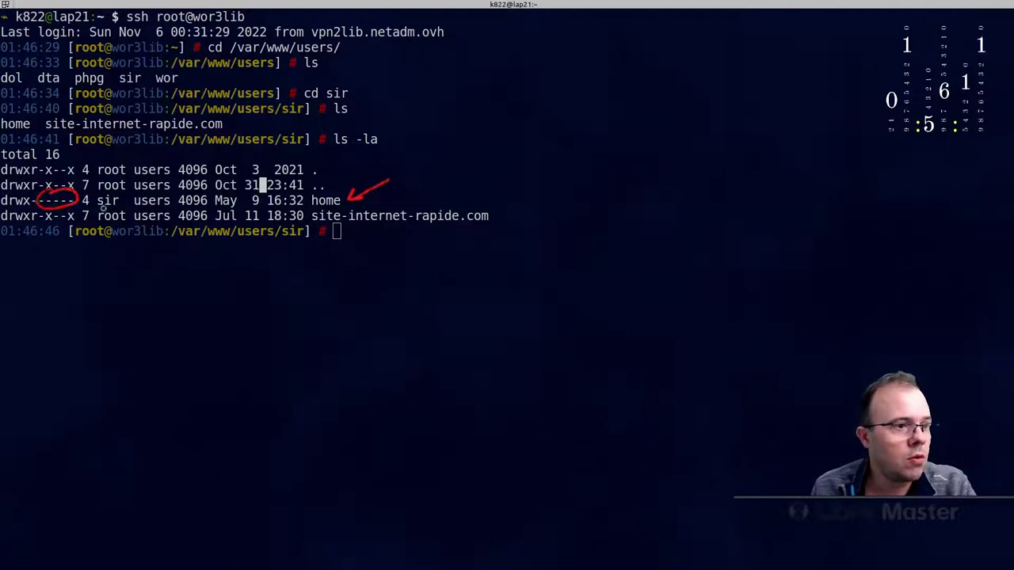
pyautogui.moveTo(99, 211); pyautogui.dragTo(123, 207)
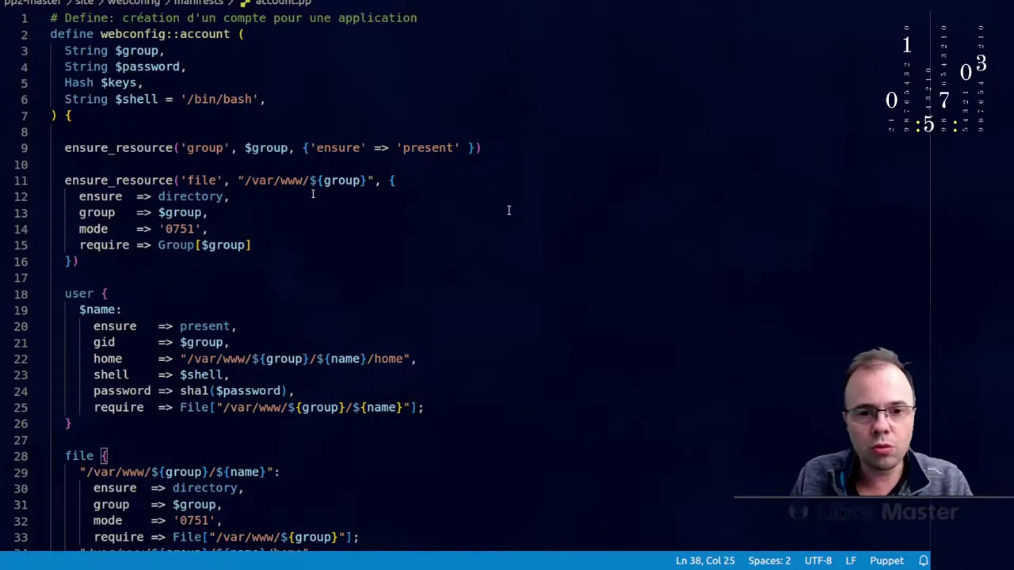
# Step: In account.pp, select the /var/www/${group} path on line 11 and the /home path
pyautogui.moveTo(244, 180); pyautogui.dragTo(290, 181)
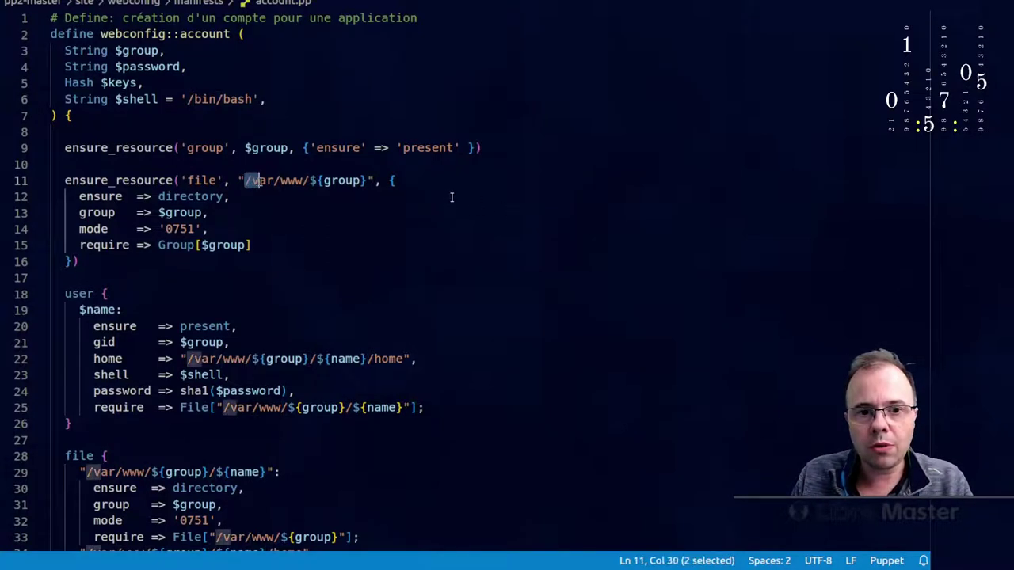
pyautogui.hotkey('shift', 'Right')
pyautogui.hotkey('shift', 'Right')
pyautogui.hotkey('shift', 'Right')
pyautogui.hotkey('shift', 'Right')
pyautogui.hotkey('shift', 'Right')
pyautogui.hotkey('shift', 'Right')
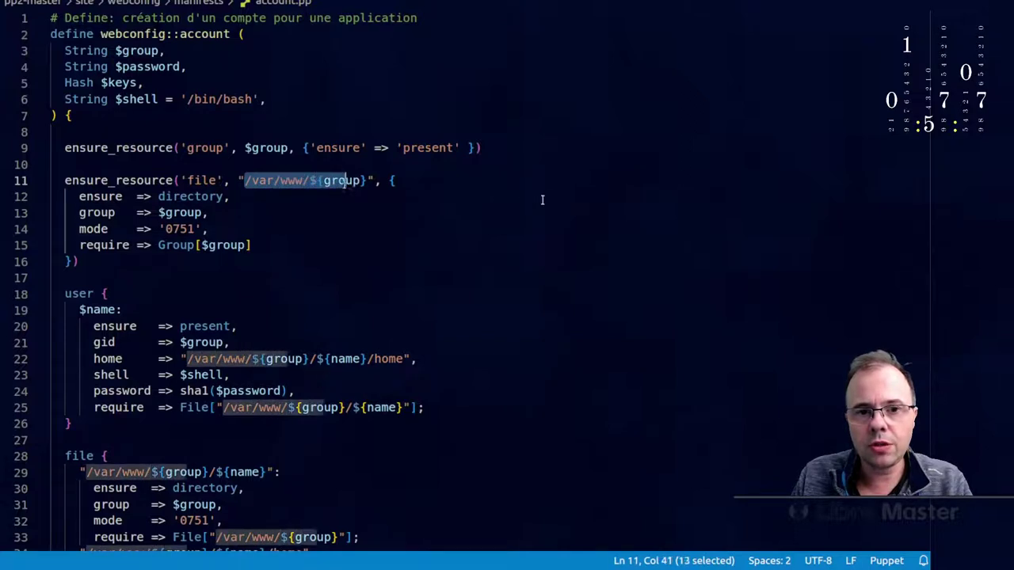
pyautogui.hotkey('shift', 'Right')
pyautogui.hotkey('shift', 'Right')
pyautogui.hotkey('shift', 'Right')
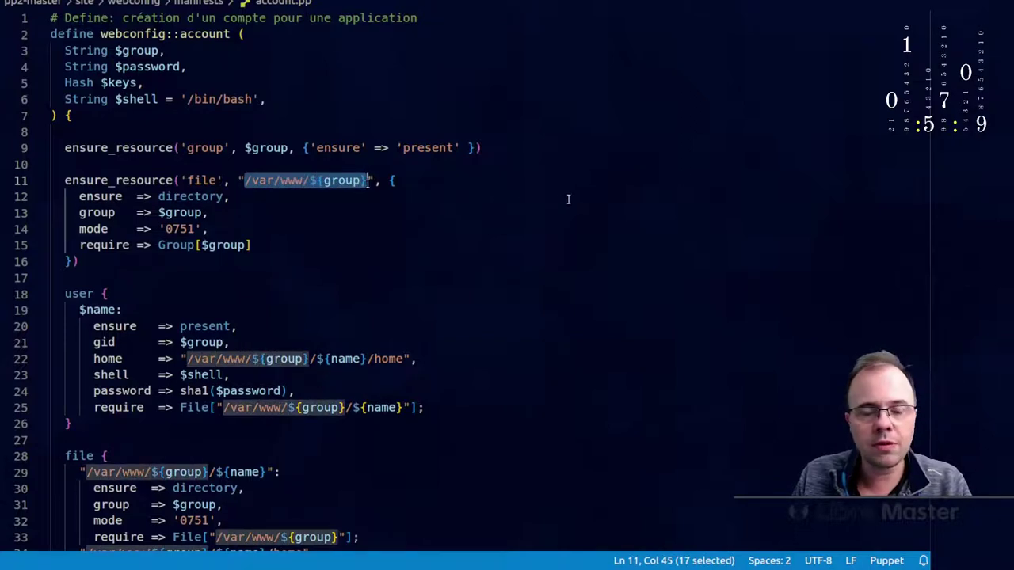
pyautogui.moveTo(366, 359); pyautogui.dragTo(397, 359)
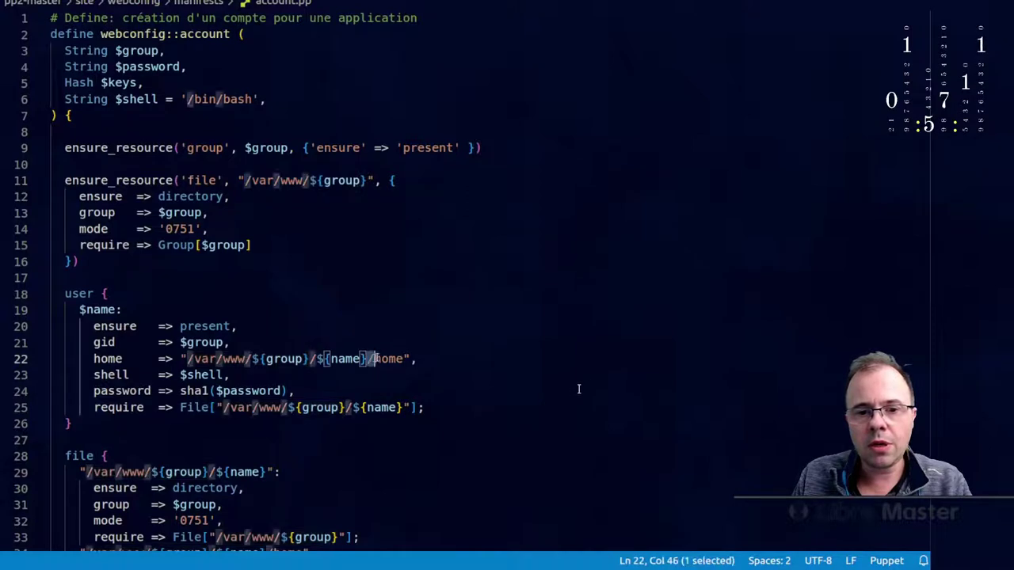
pyautogui.hotkey('shift', 'Right')
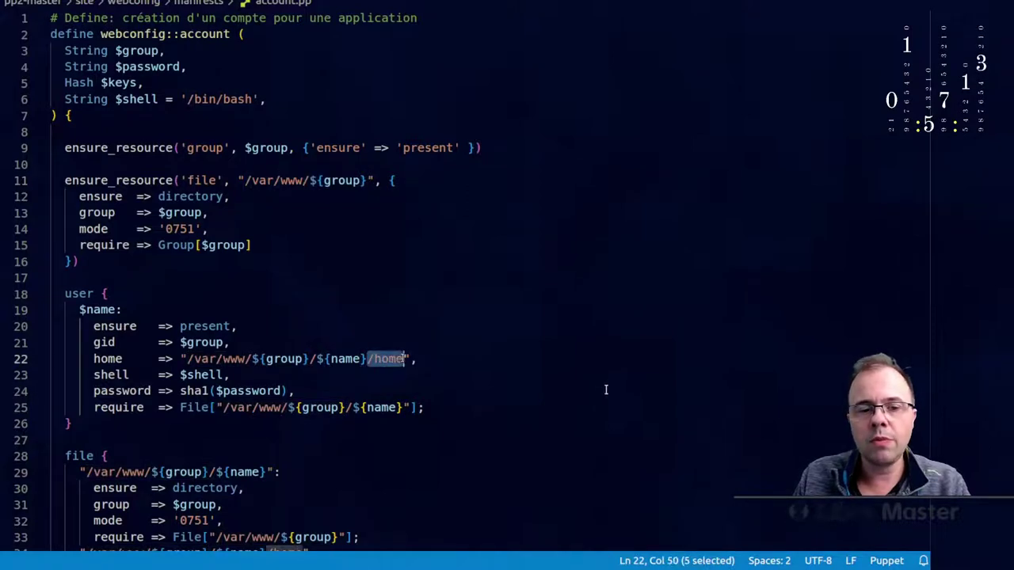
# Step: Scroll down and select the home directory's 0700 mode value
pyautogui.scroll(-2, 402, 359)
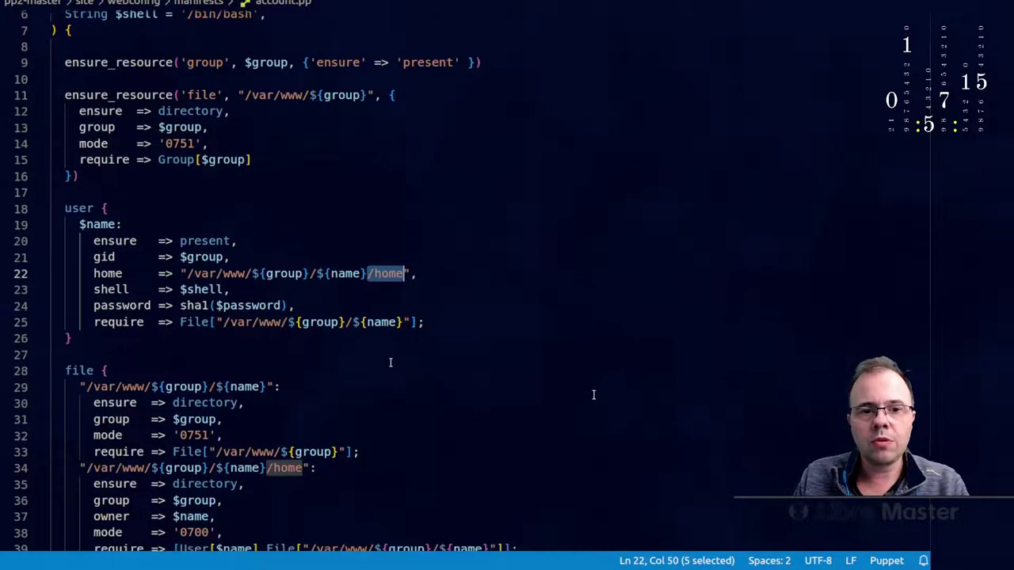
pyautogui.scroll(-3, 420, 357)
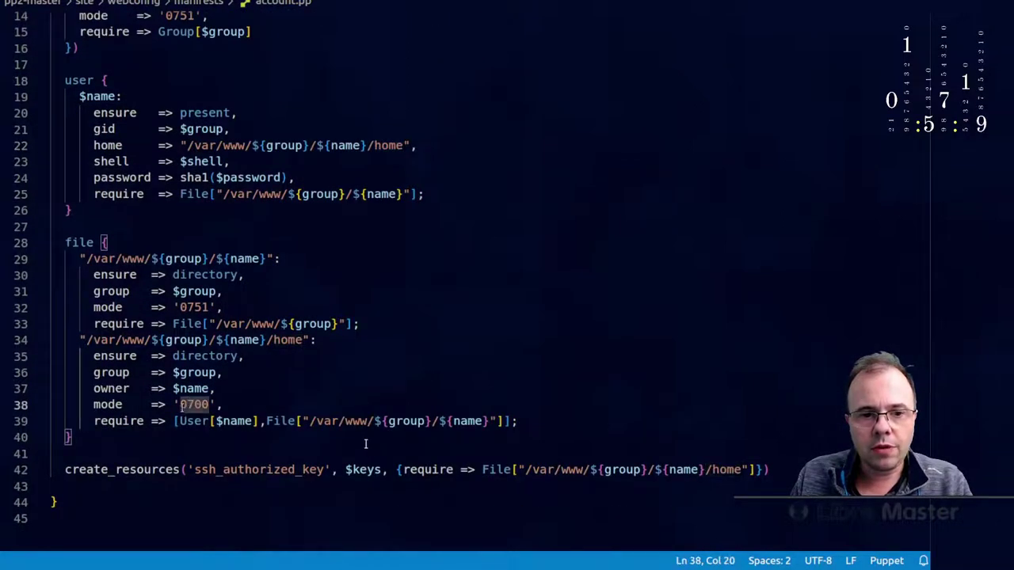
pyautogui.hotkey('shift', 'Right')
pyautogui.hotkey('shift', 'Right')
pyautogui.hotkey('shift', 'Right')
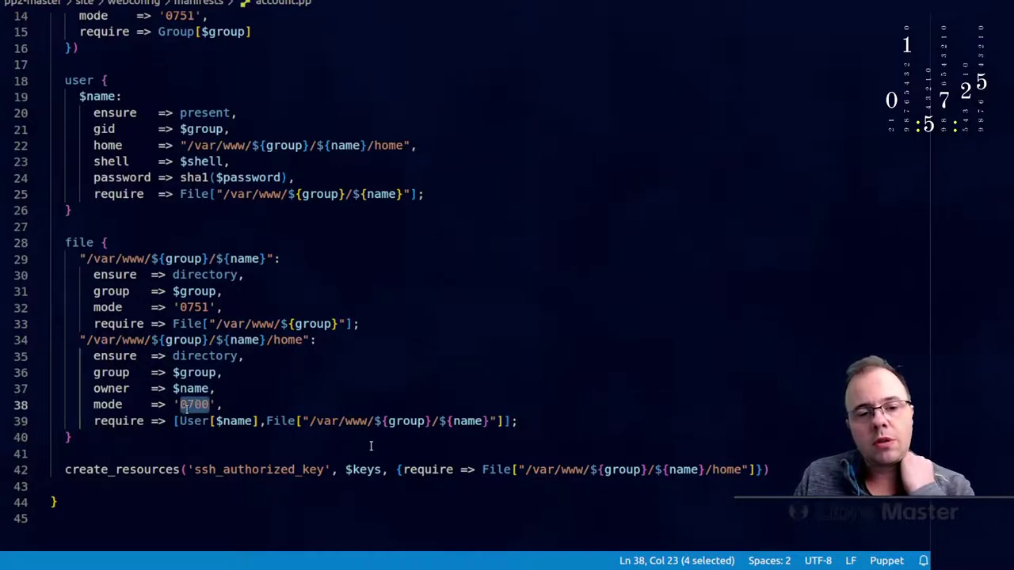
pyautogui.press('Left')
pyautogui.press('Right')
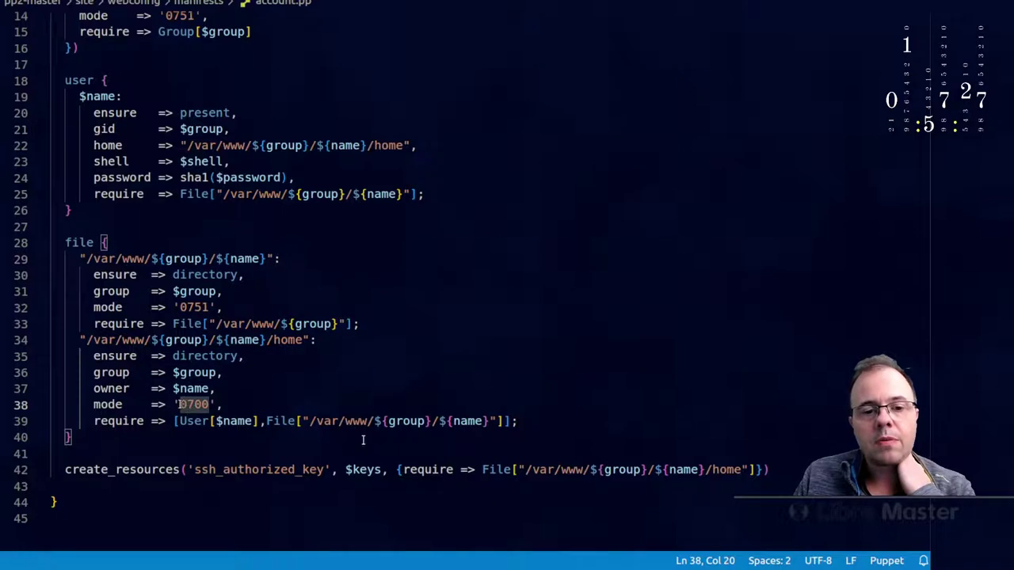
pyautogui.hotkey('ctrl', 'd')
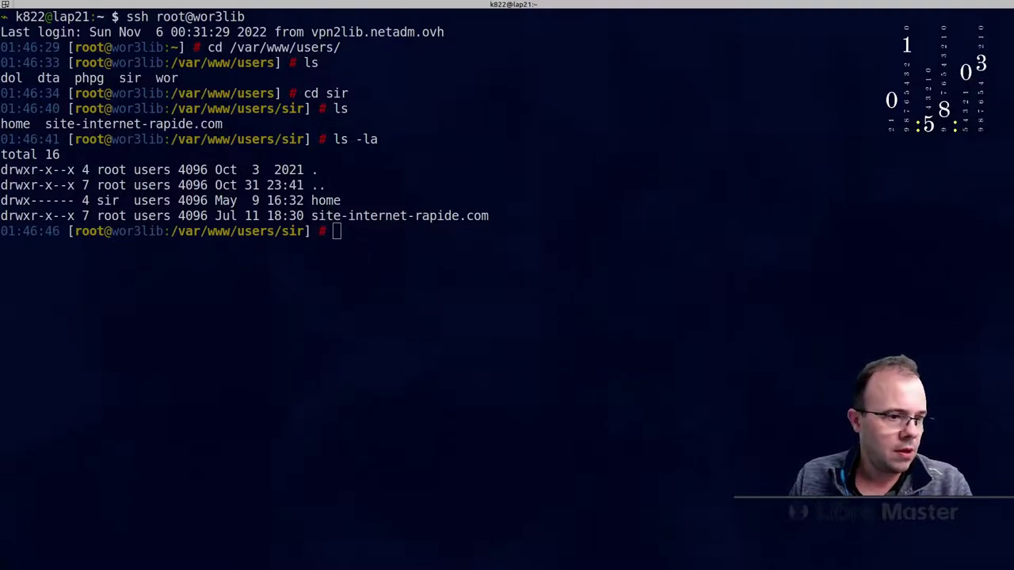
# Step: On site.pp, mark www-data in red, circle the app directory's 0750 mode, and write 'sir' beside them
pyautogui.hotkey('alt', 'Tab')
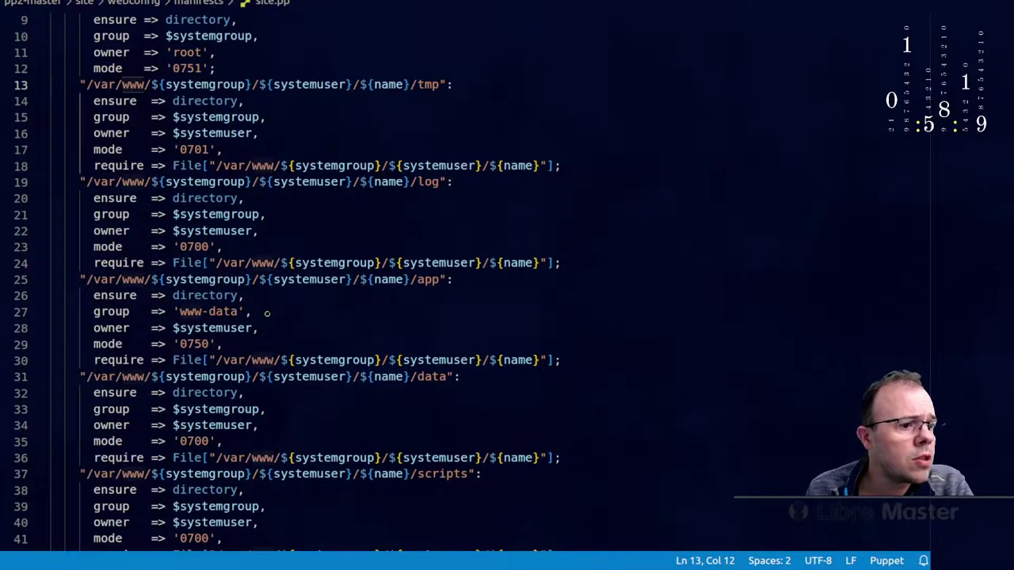
pyautogui.moveTo(257, 307); pyautogui.dragTo(264, 318)
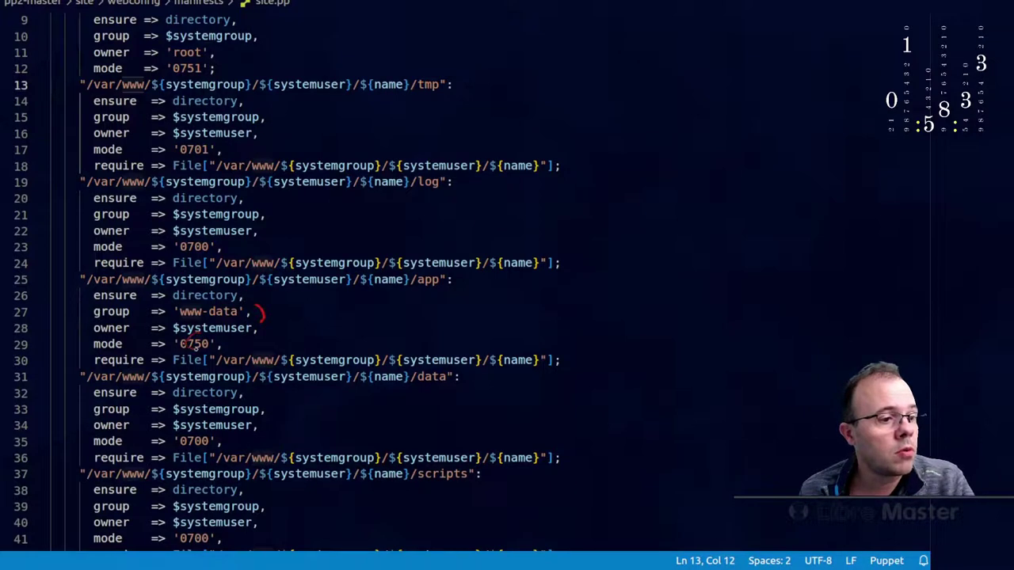
pyautogui.moveTo(212, 340); pyautogui.dragTo(208, 336)
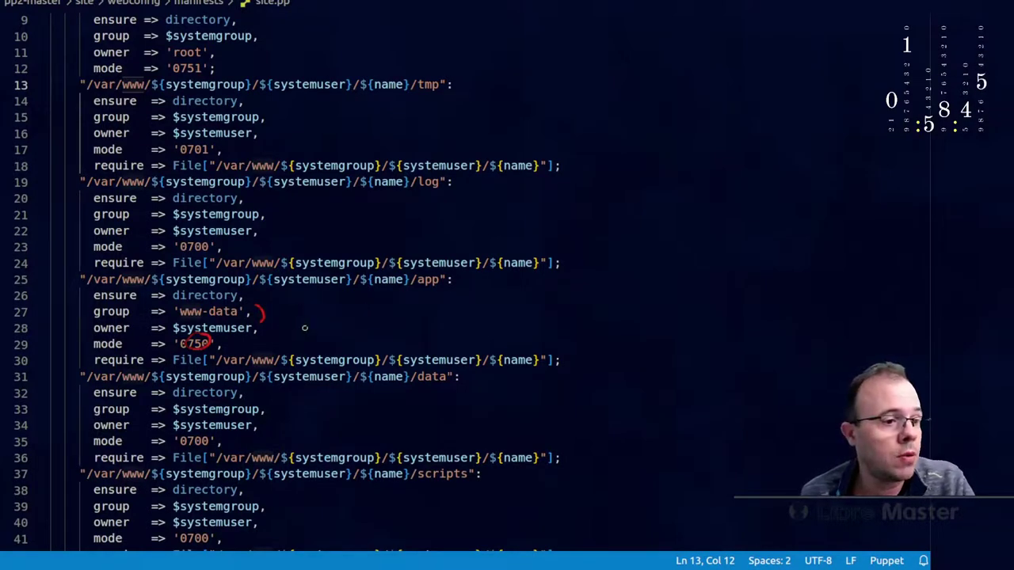
pyautogui.moveTo(306, 320); pyautogui.dragTo(329, 317)
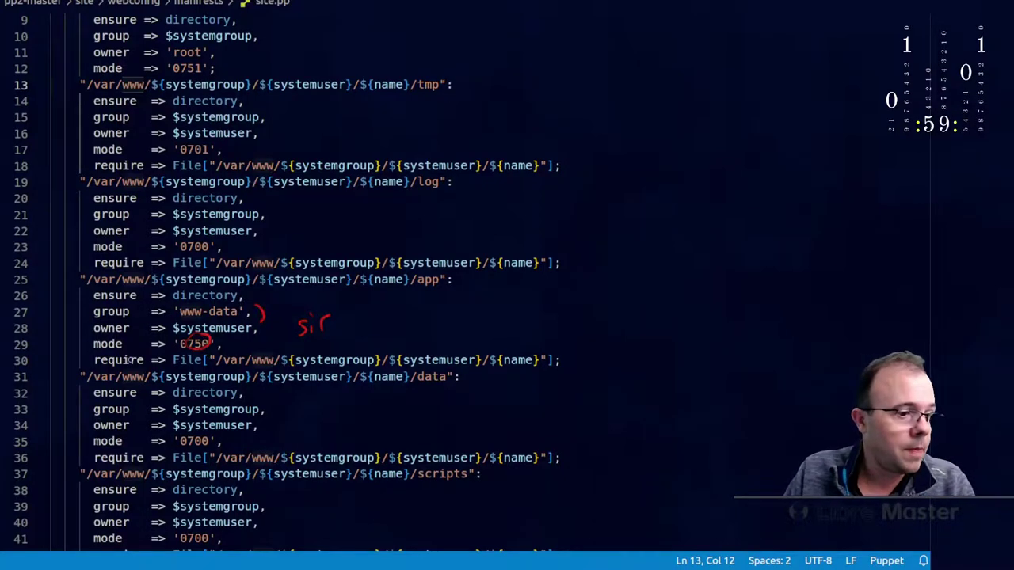
# Step: In the terminal, change into site-internet-rapide.com and list its contents with ls -la
pyautogui.hotkey('alt', 'Tab')
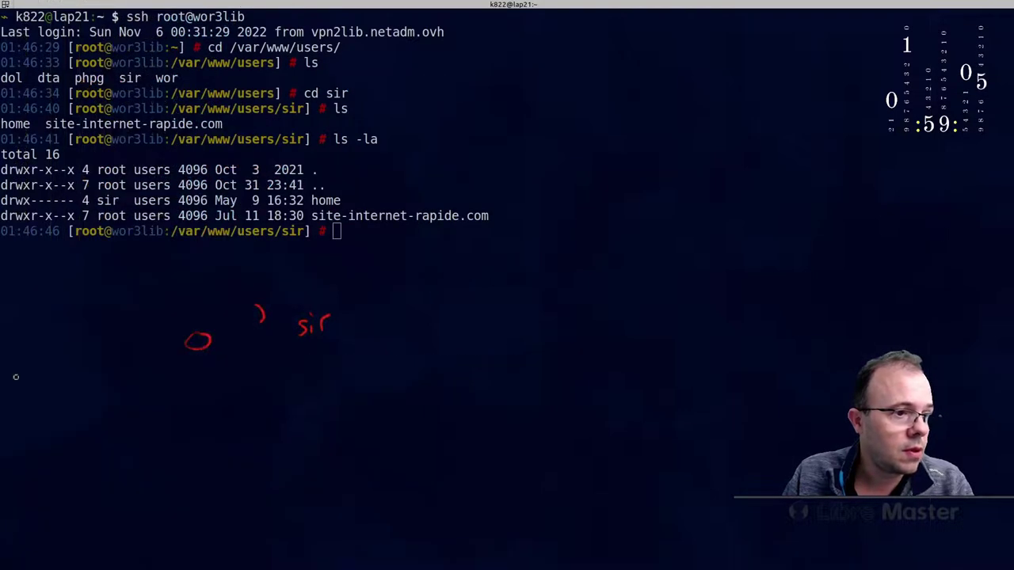
pyautogui.click(389, 279)
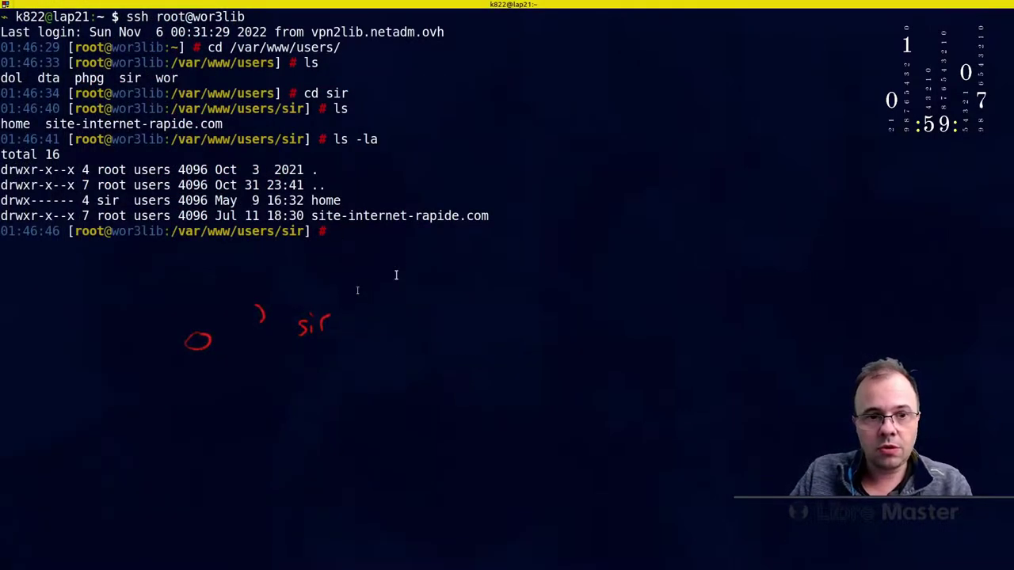
pyautogui.write('cd si')
pyautogui.press('Tab')
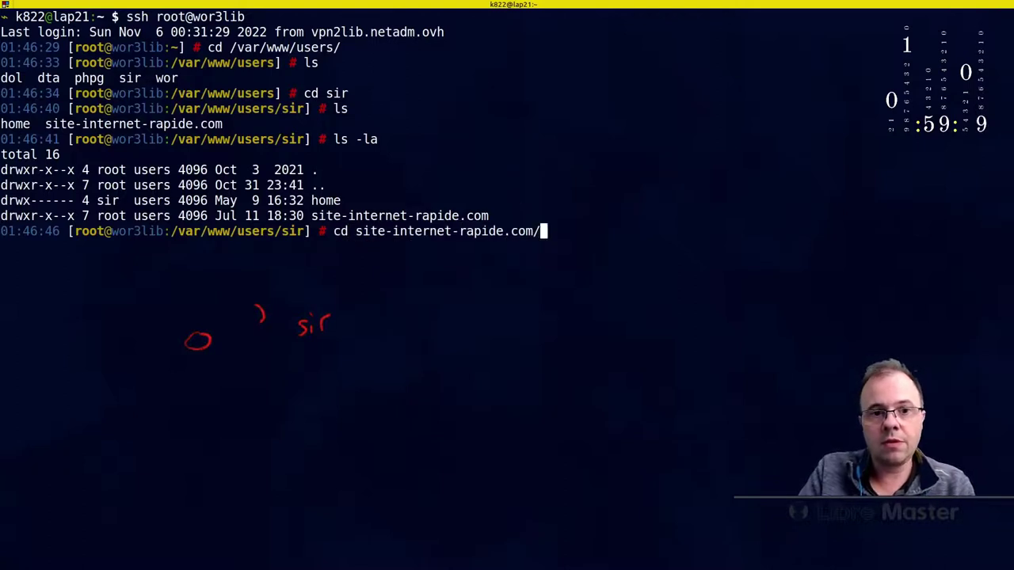
pyautogui.press('Return')
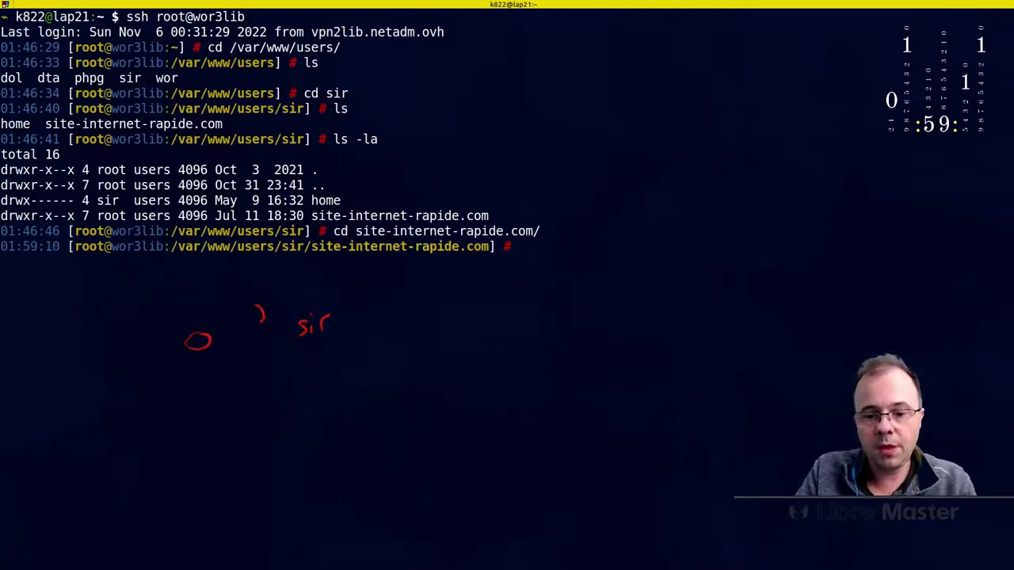
pyautogui.write('ls -la')
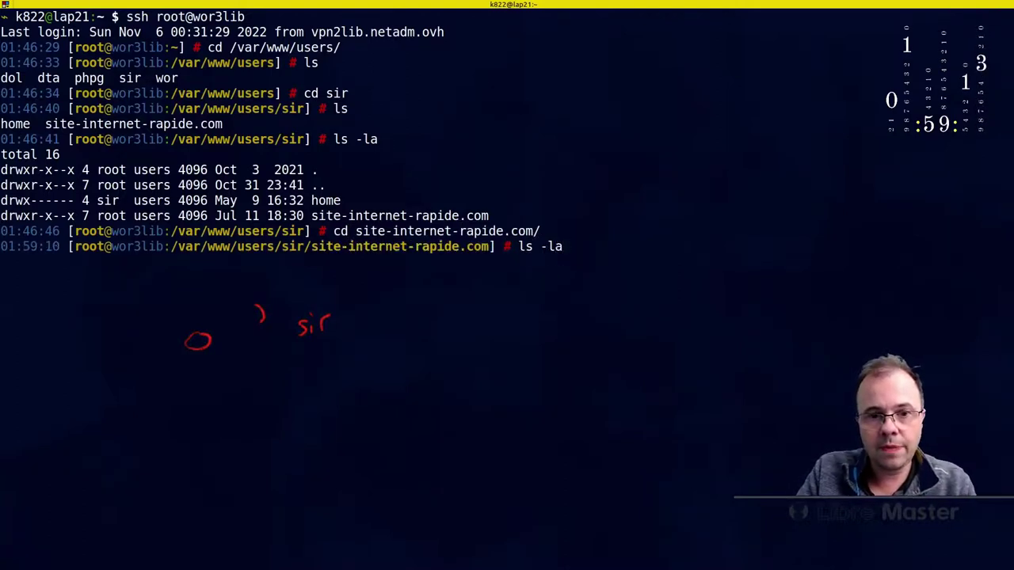
pyautogui.press('Return')
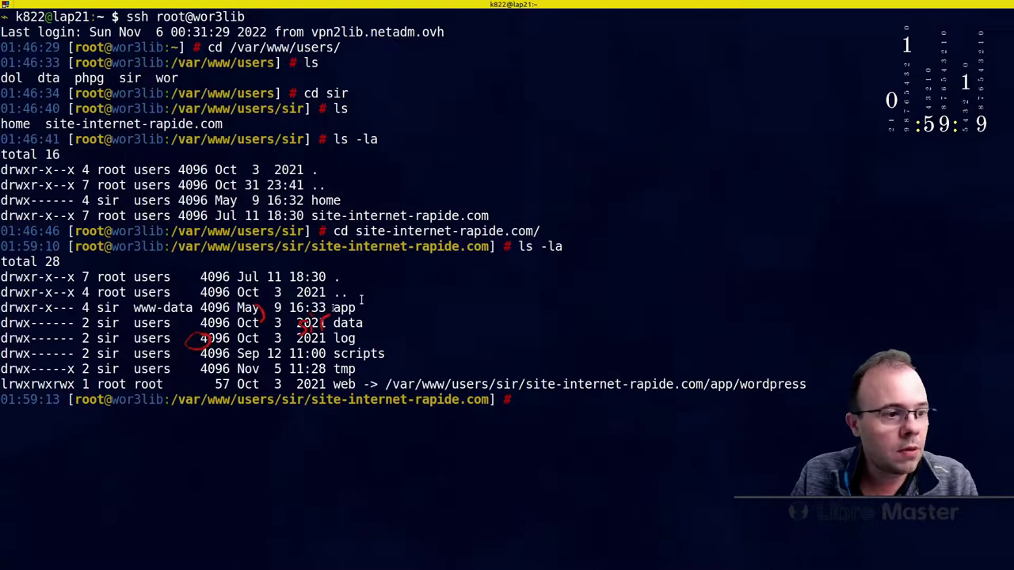
# Step: Highlight the app row's group www-data, owner sir, and r-x / --- permission bits
pyautogui.moveTo(332, 307); pyautogui.dragTo(385, 303)
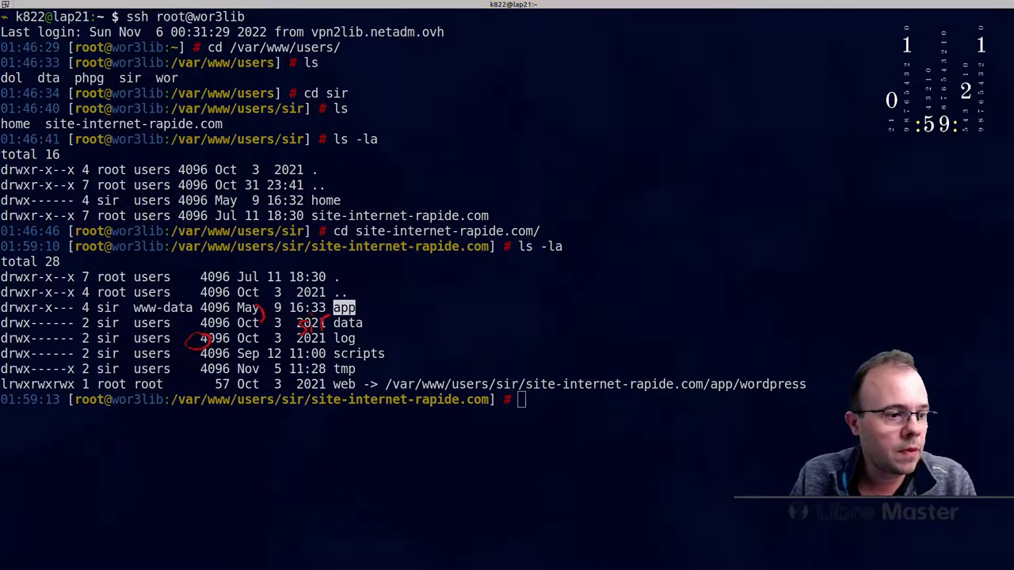
pyautogui.press('Escape')
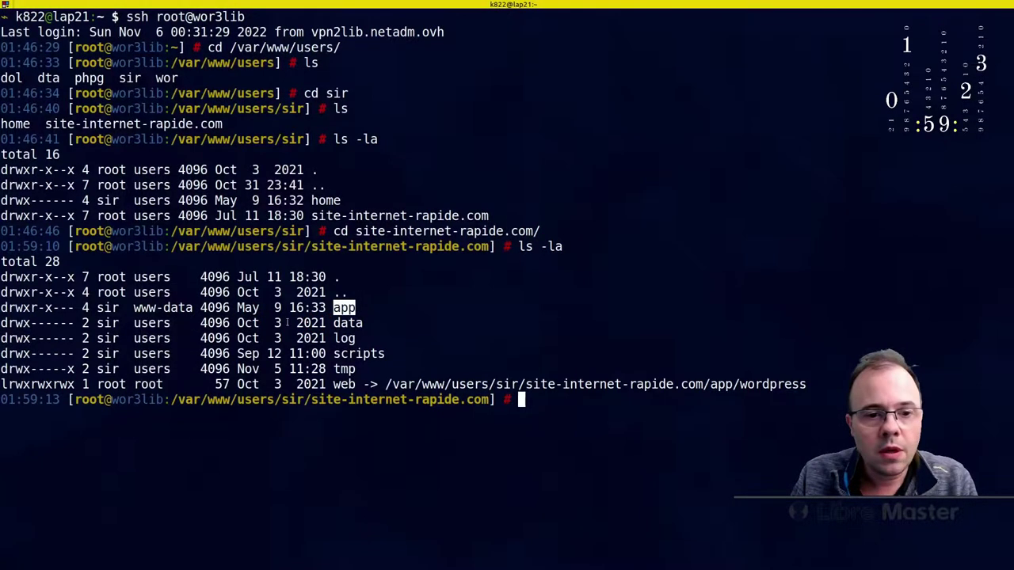
pyautogui.click(46, 320)
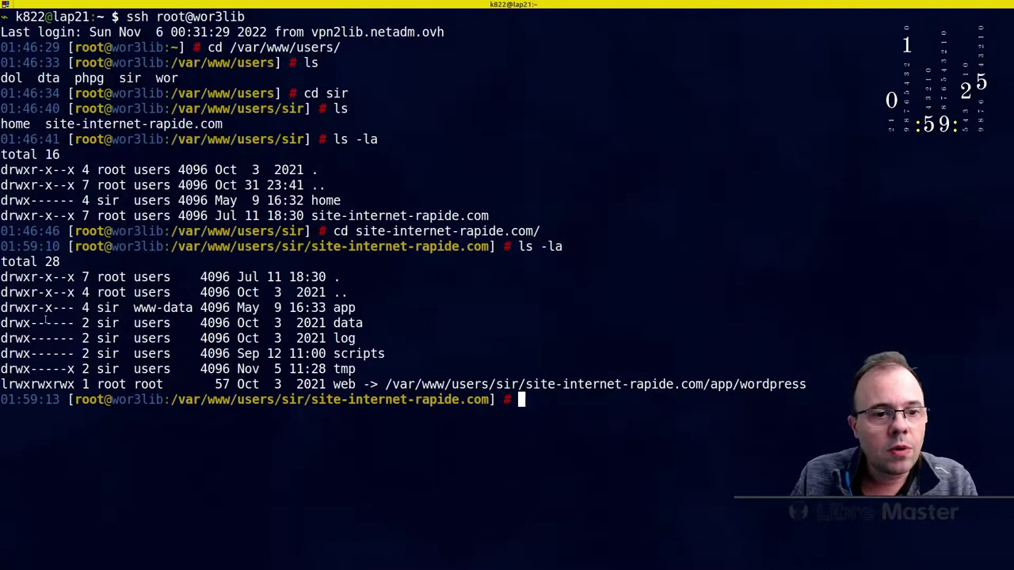
pyautogui.moveTo(133, 308); pyautogui.dragTo(188, 310)
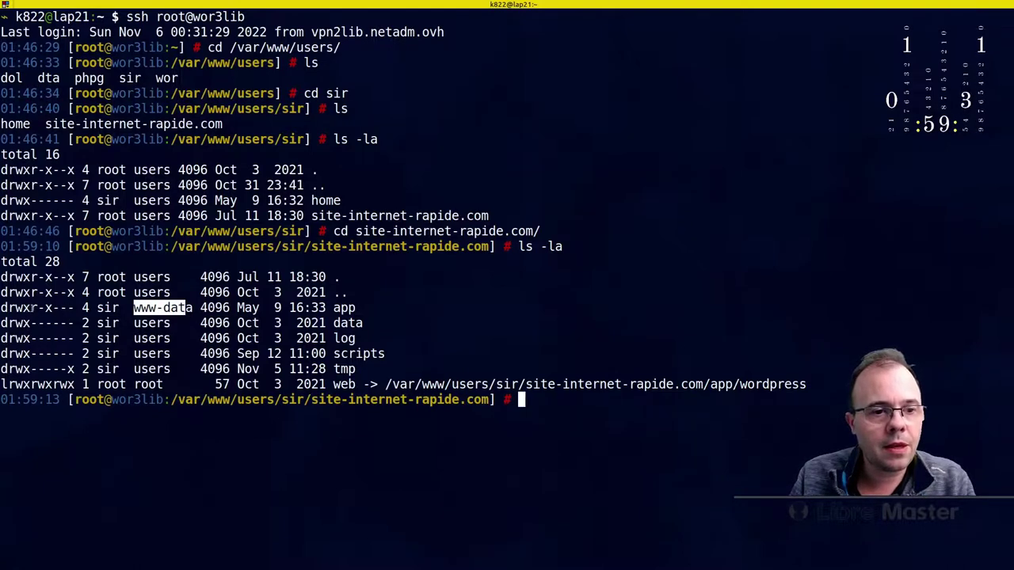
pyautogui.moveTo(31, 308); pyautogui.dragTo(52, 309)
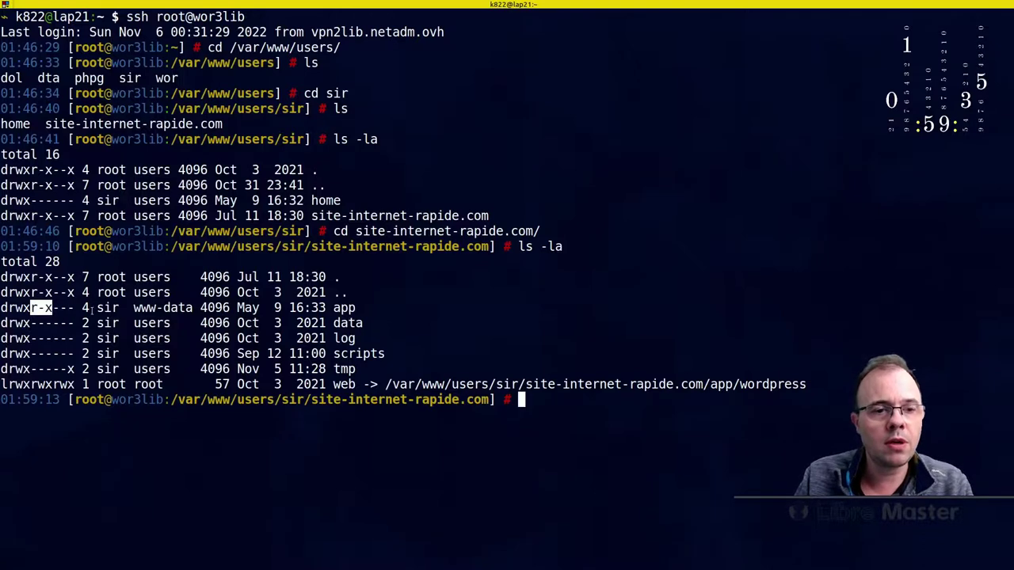
pyautogui.moveTo(97, 307); pyautogui.dragTo(120, 307)
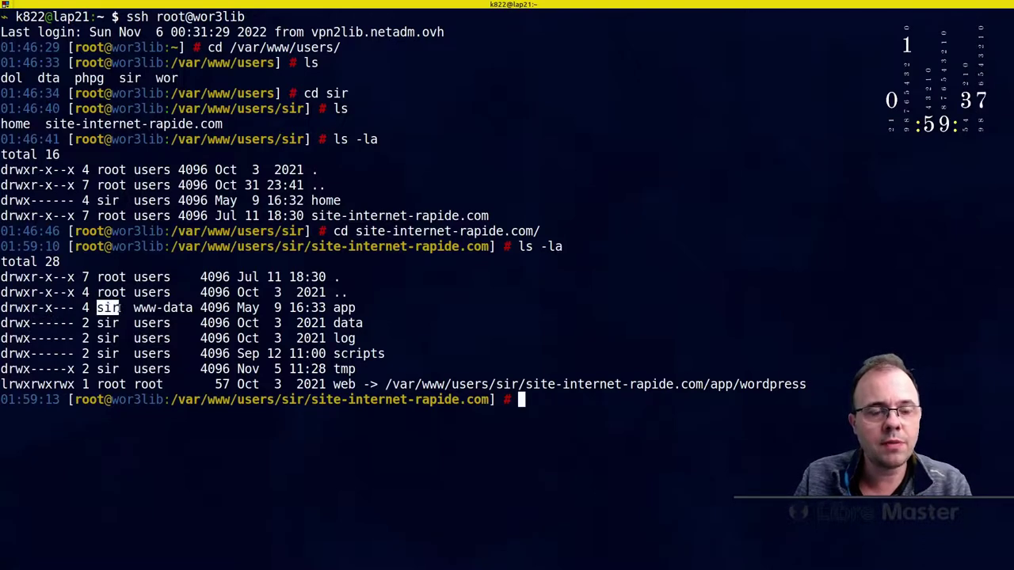
pyautogui.moveTo(54, 308); pyautogui.dragTo(74, 308)
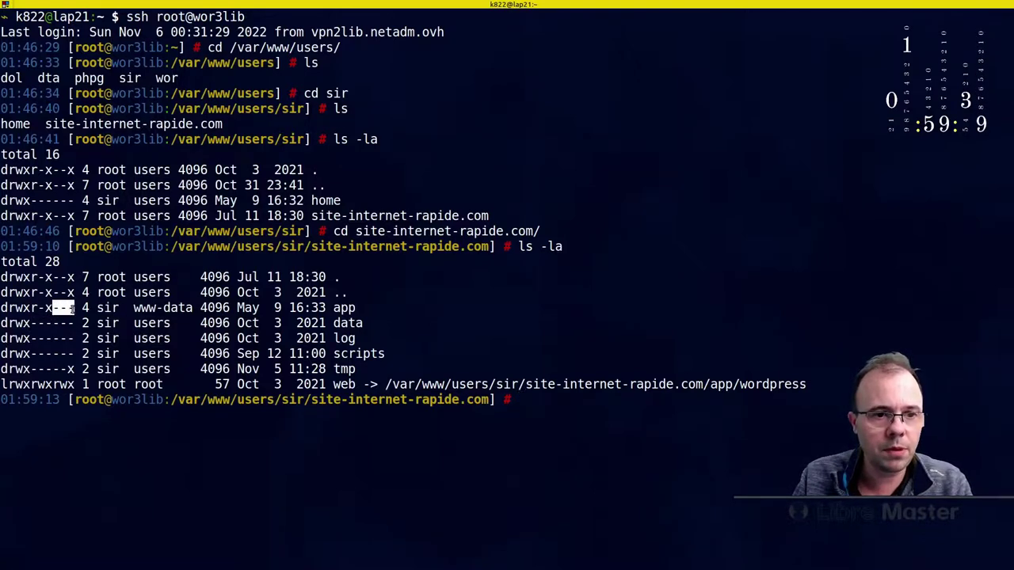